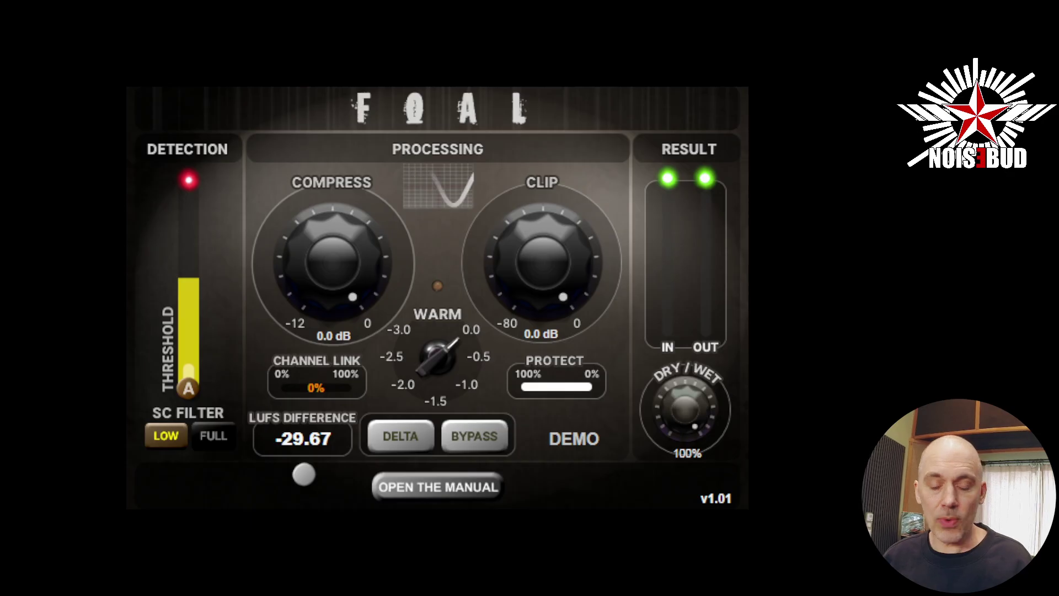
Lower the Clip amount to about -17.7 dB and return it to 0 dB
drag(562, 283, 561, 322)
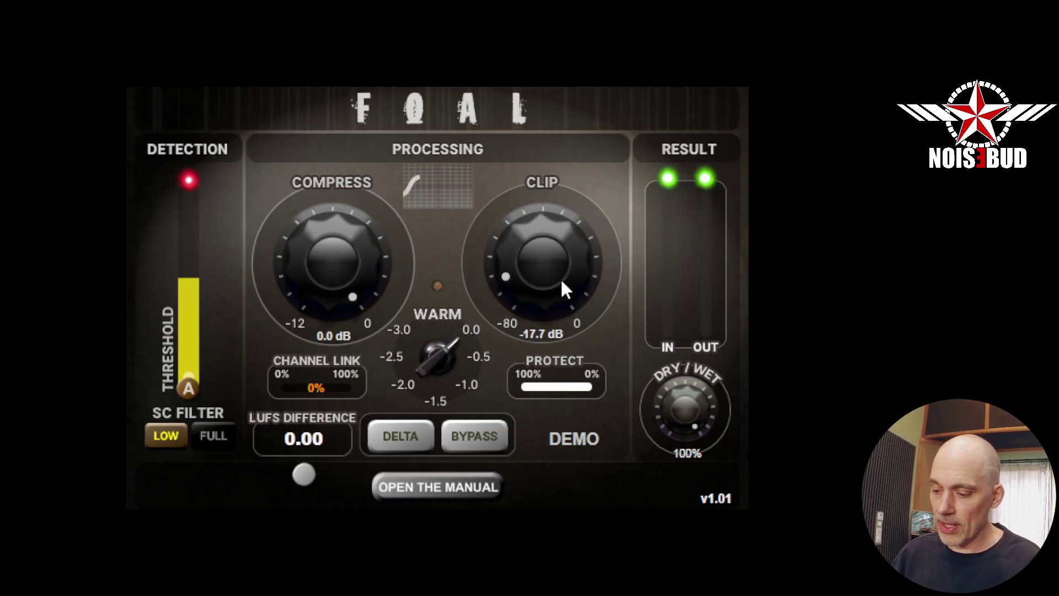
drag(560, 277, 560, 195)
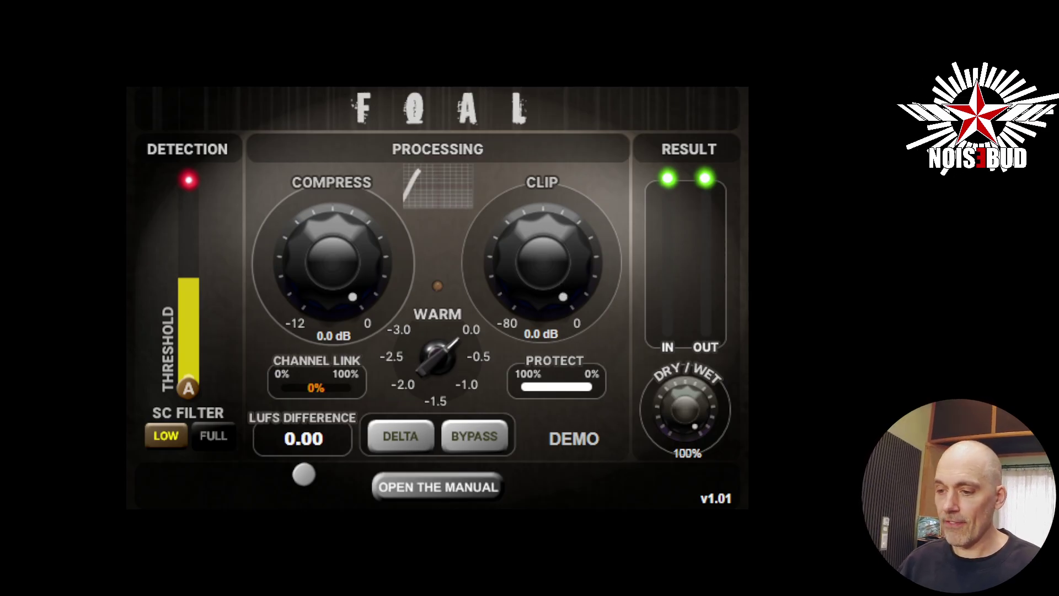
Start playback and try different Clip amounts down to about -19 dB, ending at -11.4 dB
key(space)
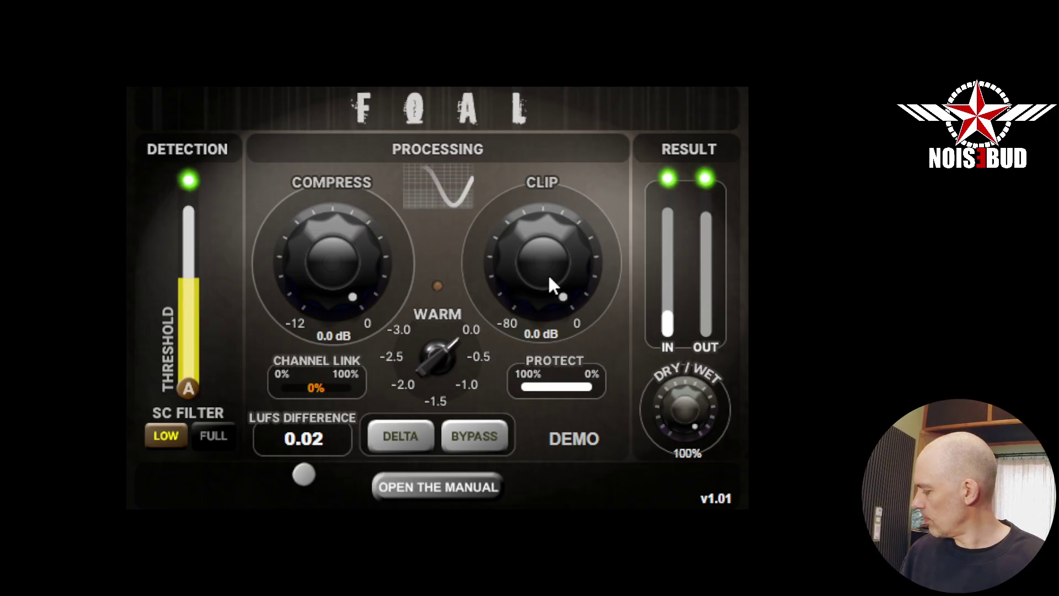
mouse_move(549, 277)
mouse_down()
mouse_move(549, 307)
mouse_move(555, 266)
mouse_move(556, 316)
mouse_move(556, 266)
mouse_up()
scroll(556, 265, down, 6)
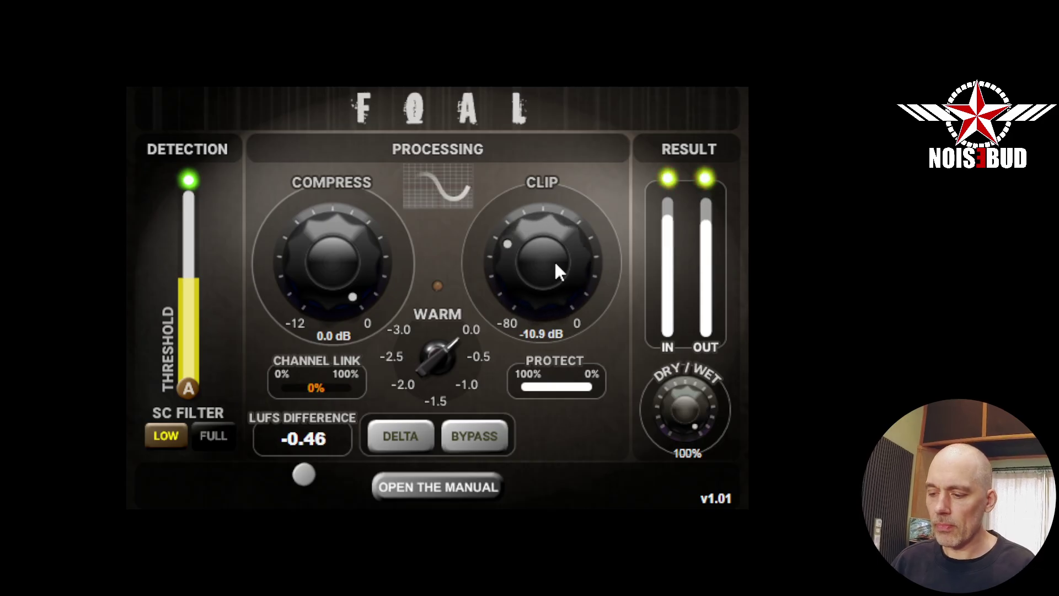
scroll(556, 264, down, 6)
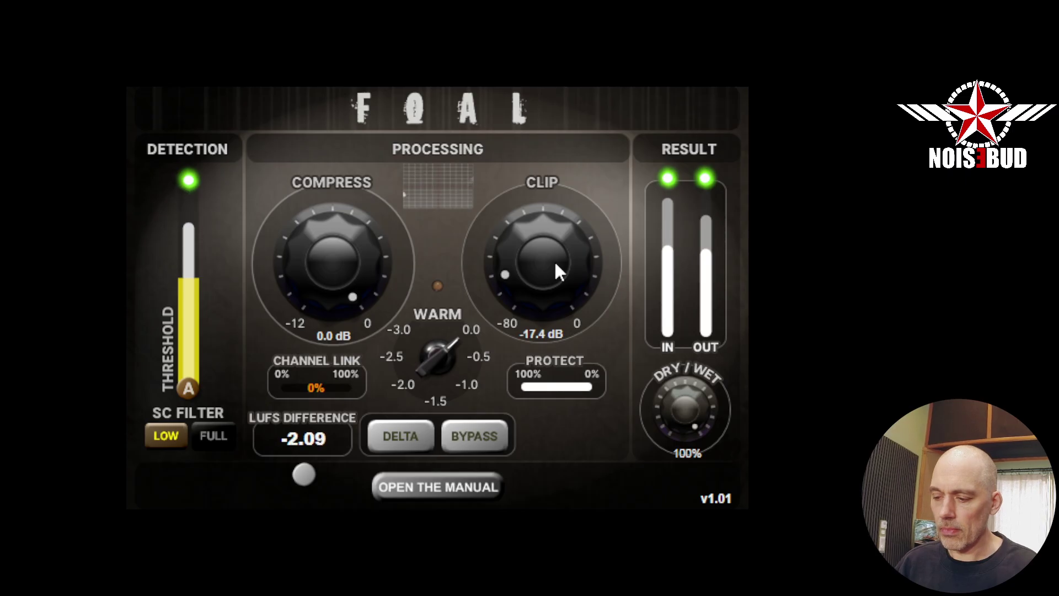
scroll(556, 265, down, 2)
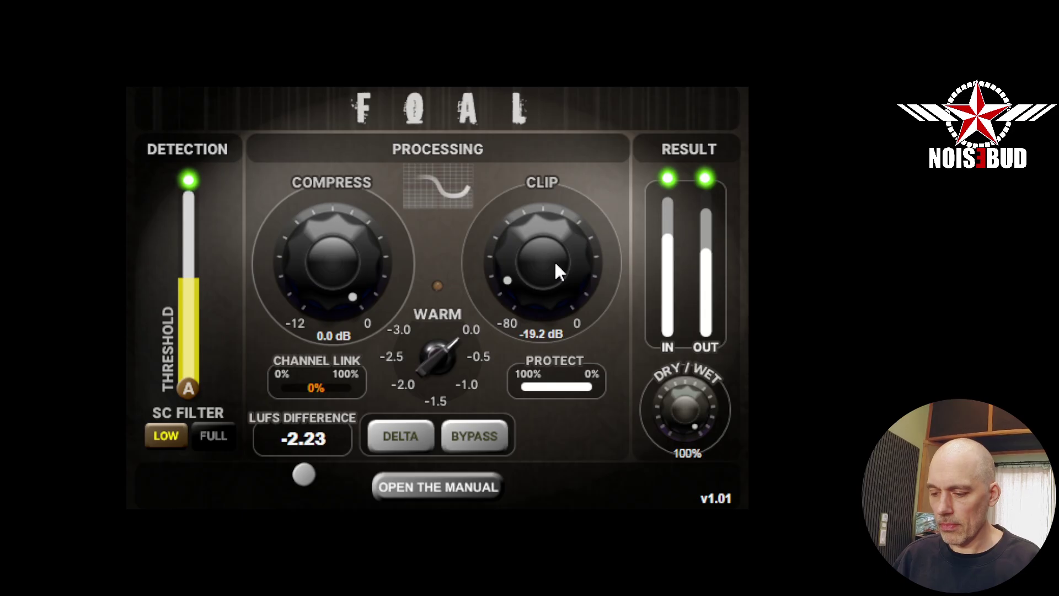
scroll(556, 263, up, 2)
drag(554, 253, 555, 230)
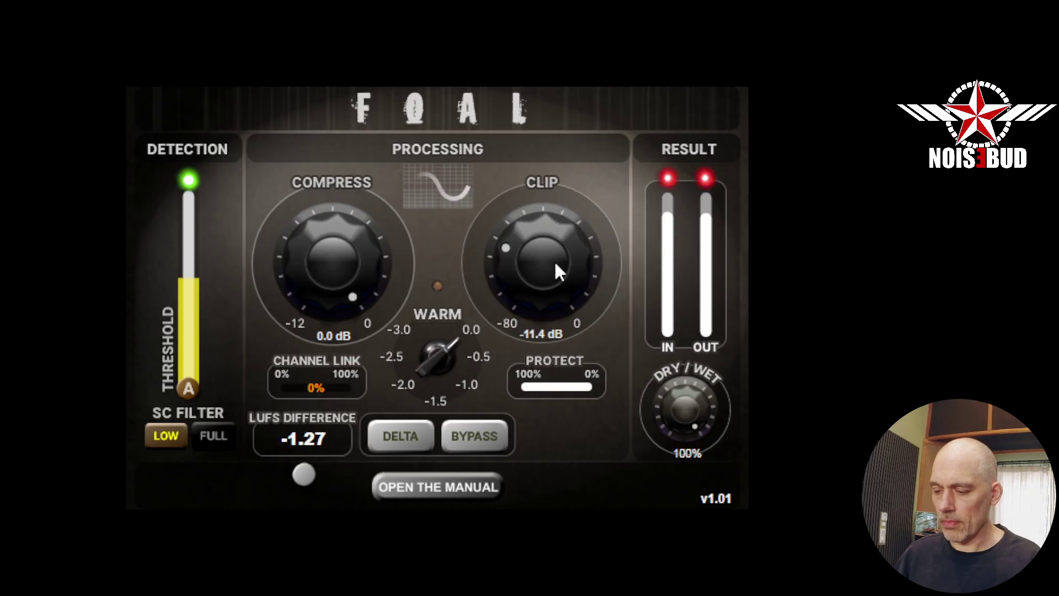
Compare the clipped signal with the unprocessed one using Bypass, and audition the Delta signal
click(484, 434)
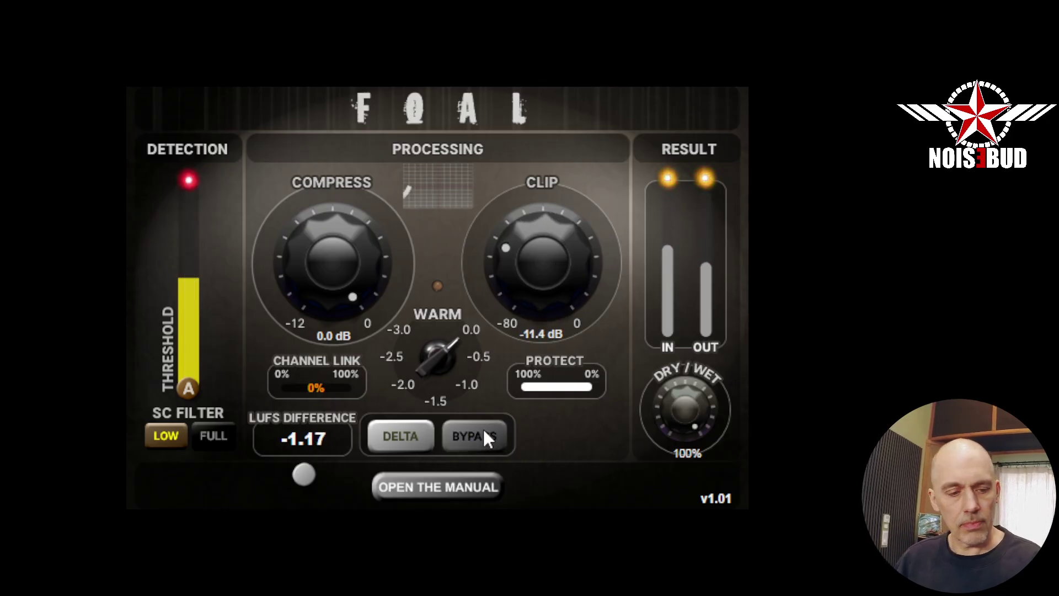
click(479, 432)
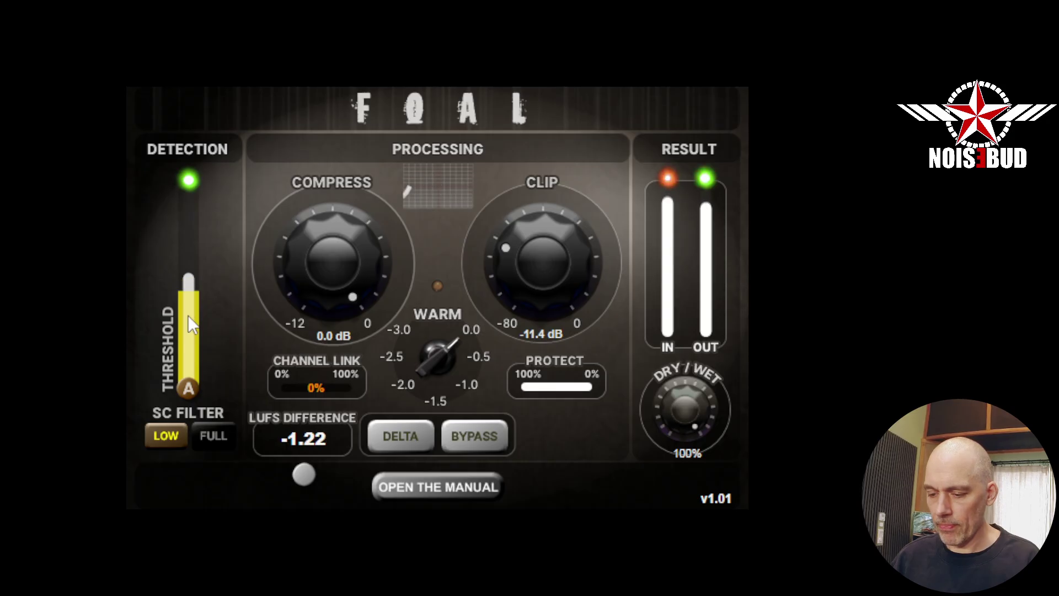
click(501, 437)
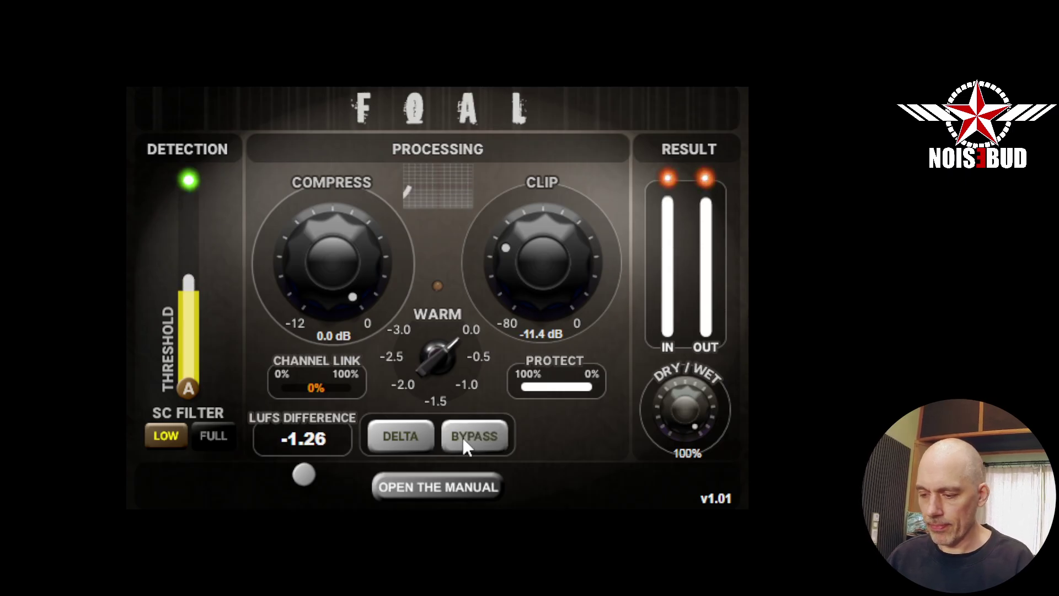
click(411, 431)
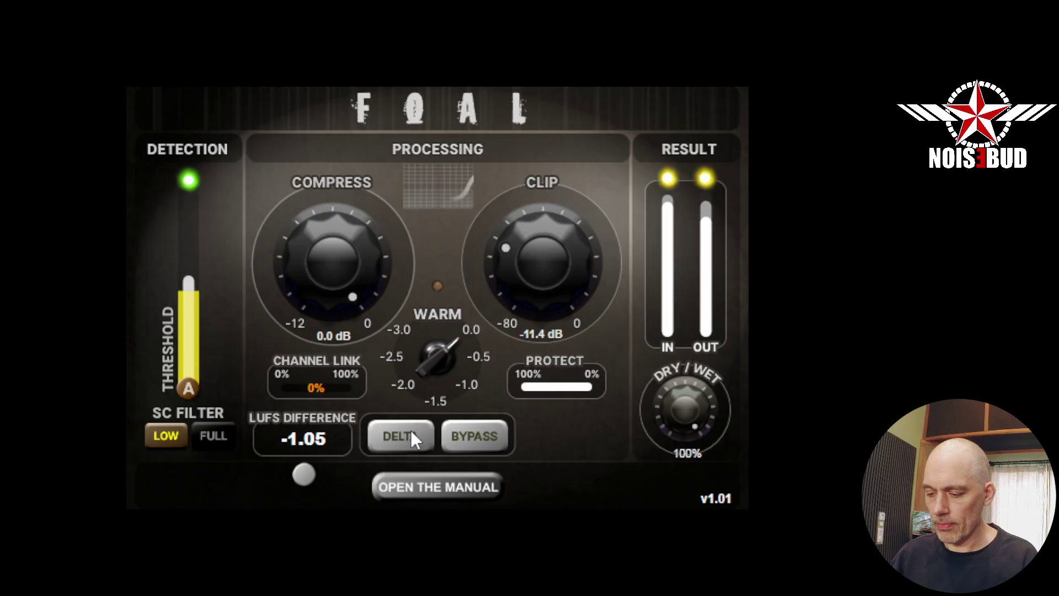
click(485, 436)
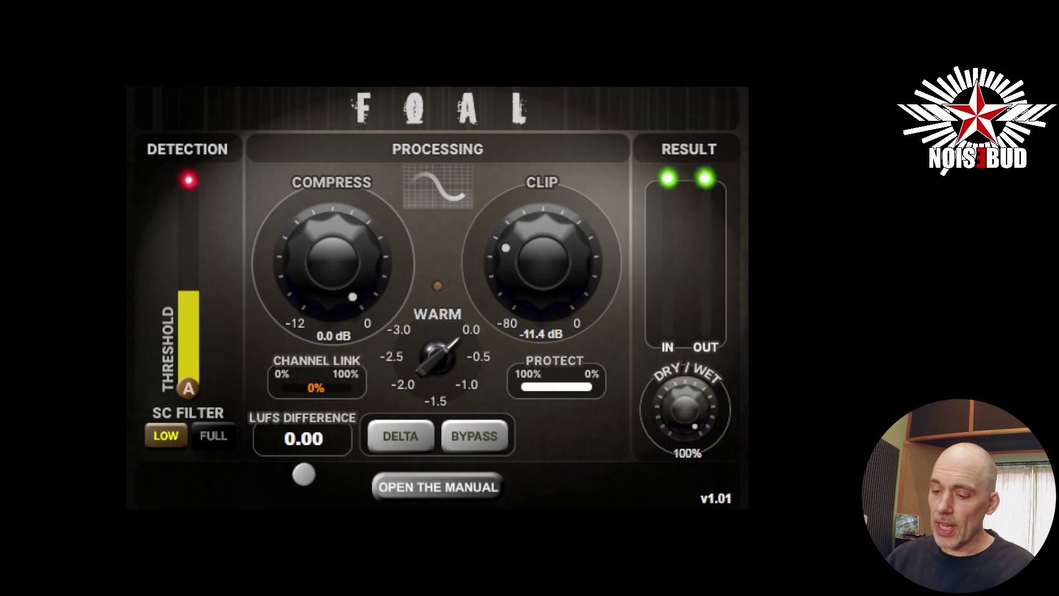
Reset Clip to 0 dB and set Compress to -9.4 dB while the audio plays
double_click(548, 241)
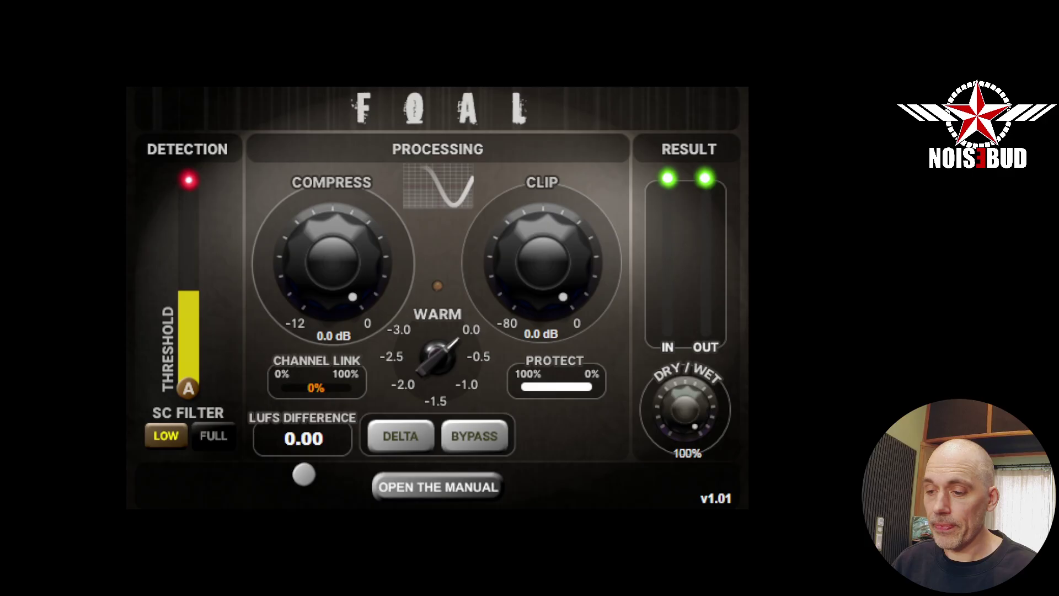
key(space)
drag(384, 277, 336, 251)
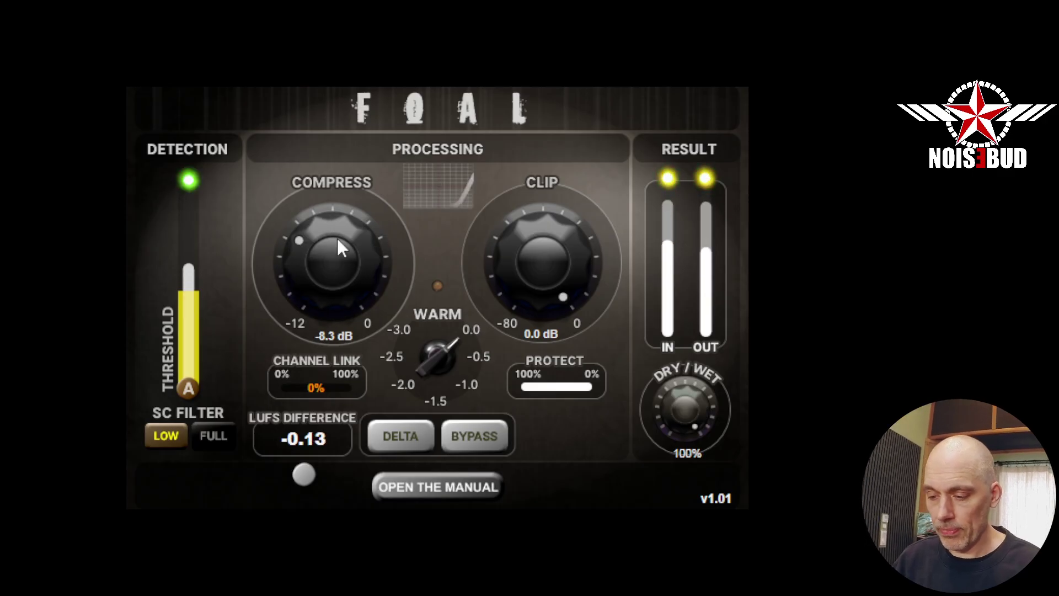
mouse_move(339, 247)
mouse_down()
mouse_move(338, 278)
mouse_move(335, 267)
mouse_up()
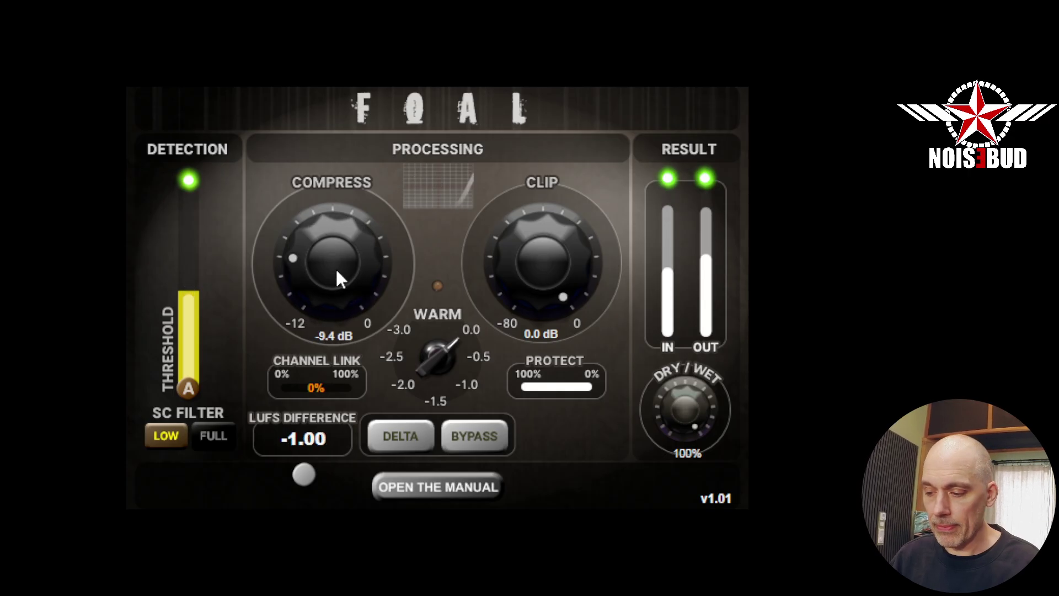
Toggle Bypass on and off twice to compare the compressed audio with the unprocessed signal
click(487, 444)
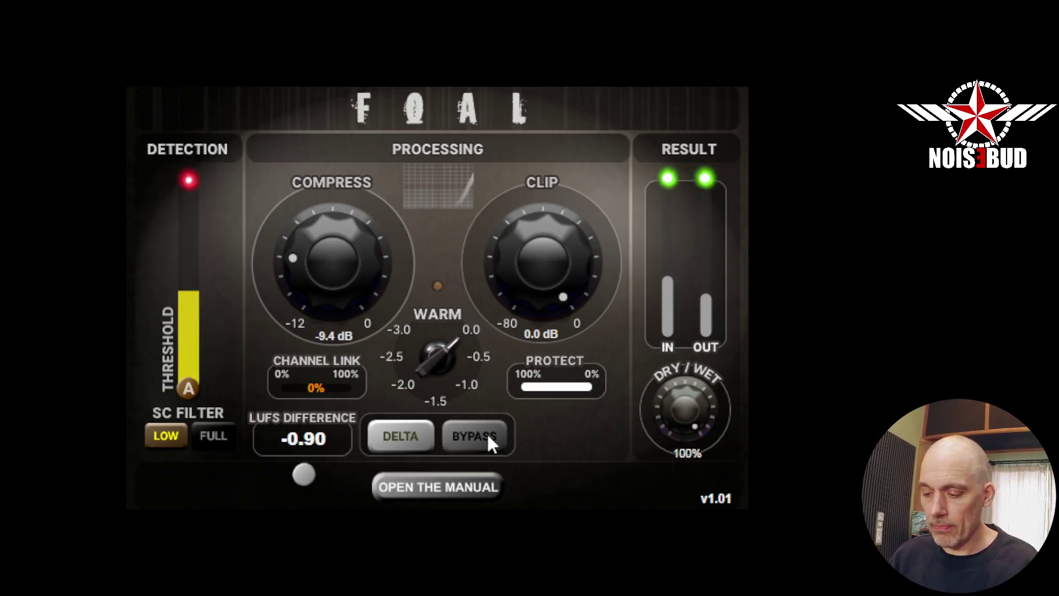
click(485, 437)
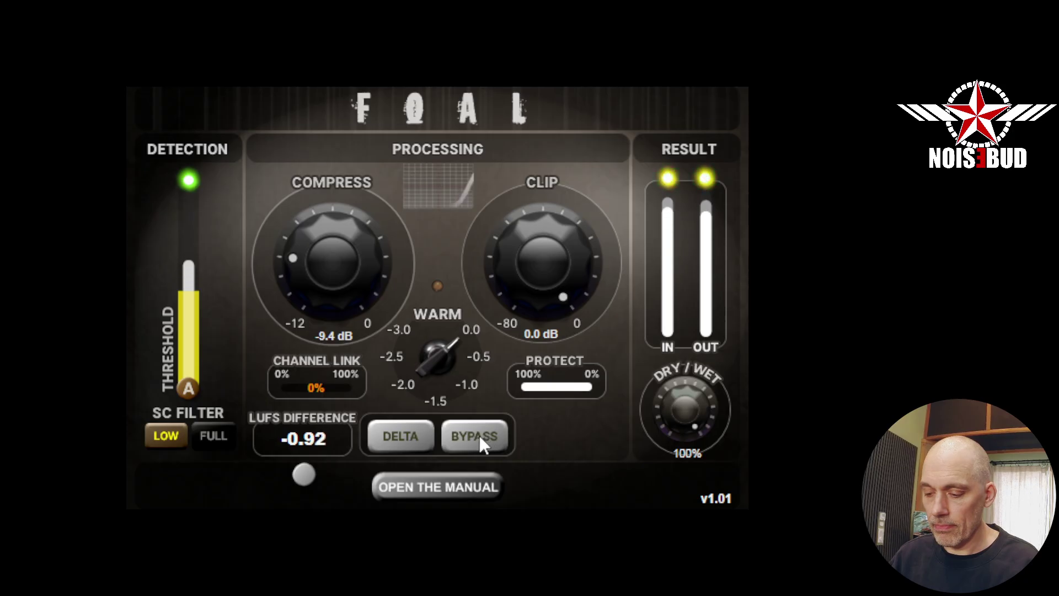
click(479, 440)
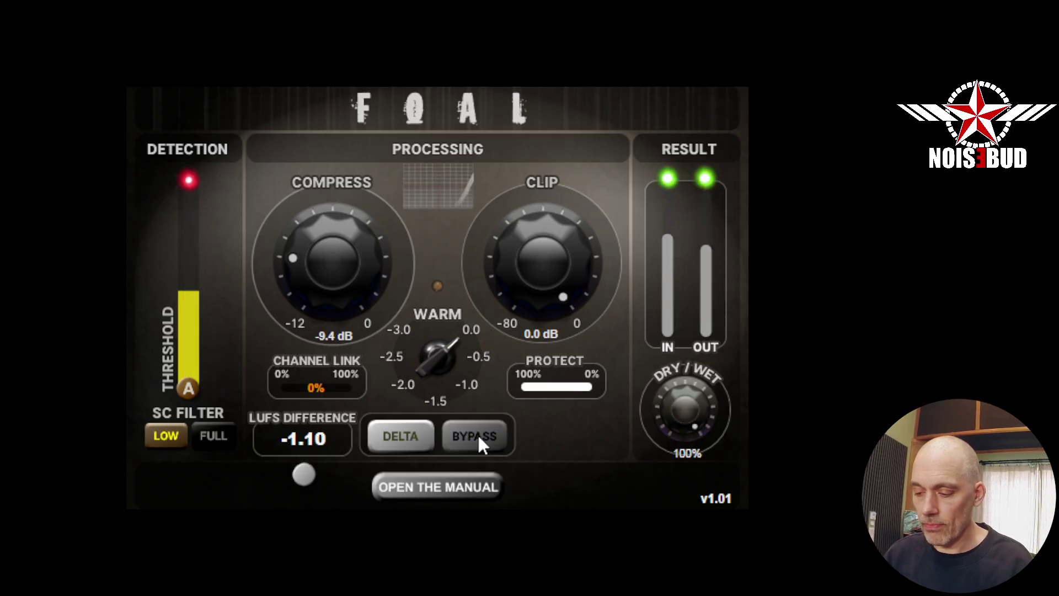
click(479, 439)
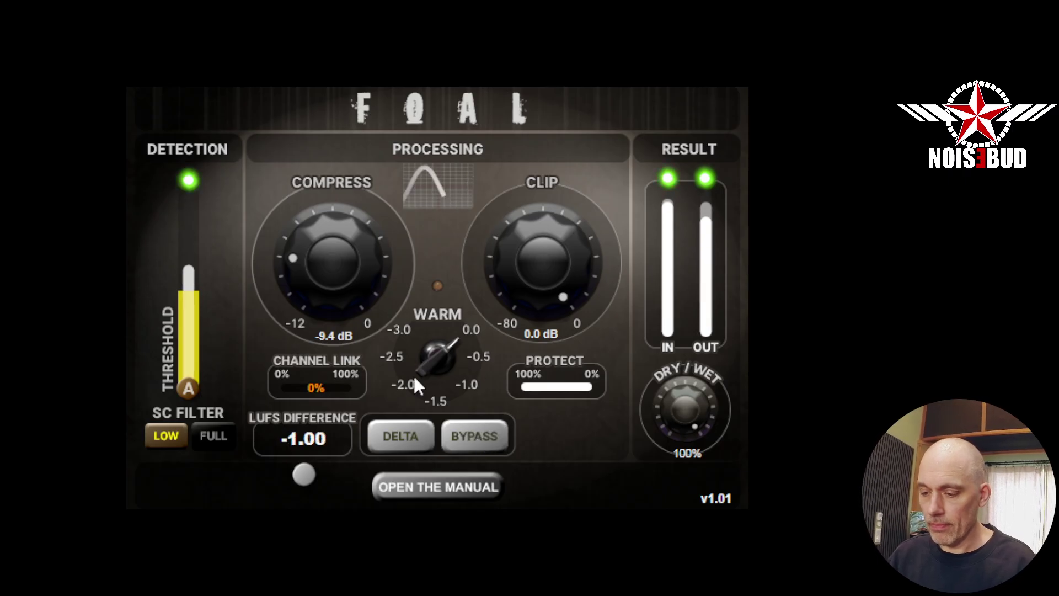
Audition the compression's Delta signal twice, and finish with one more Bypass comparison
click(410, 433)
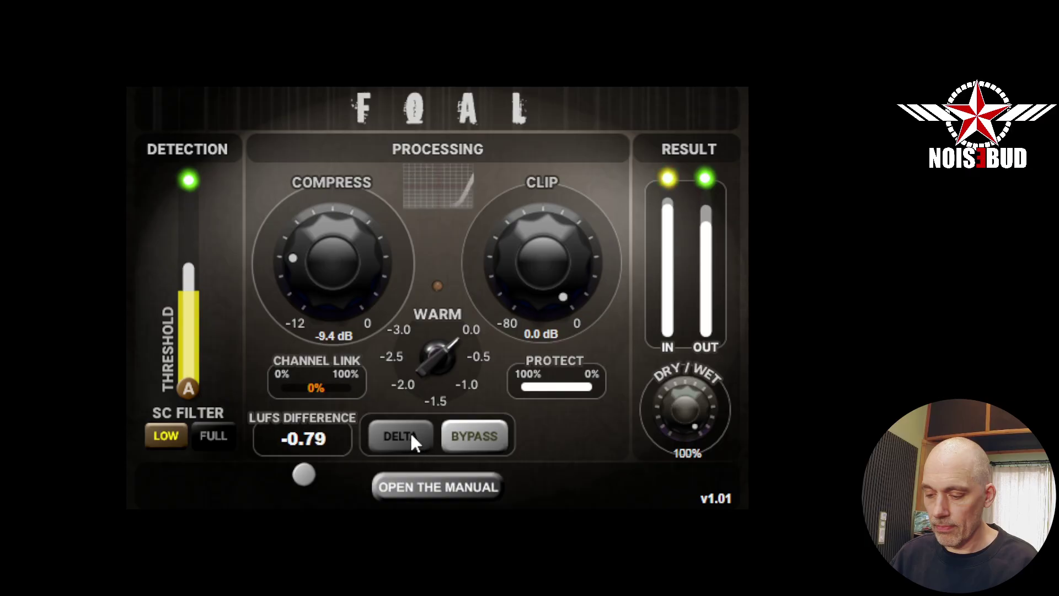
click(410, 435)
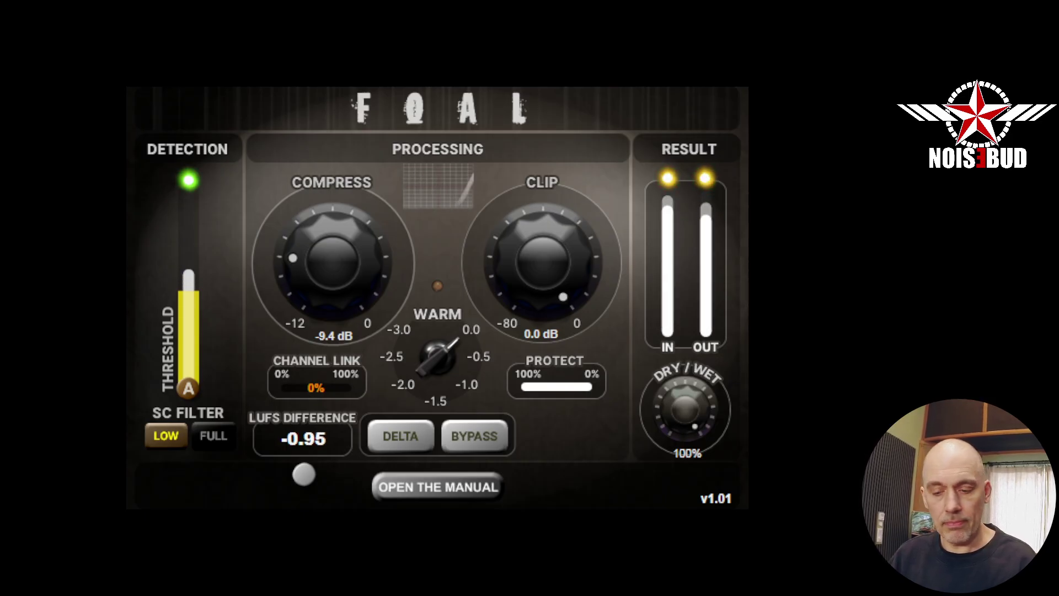
click(405, 436)
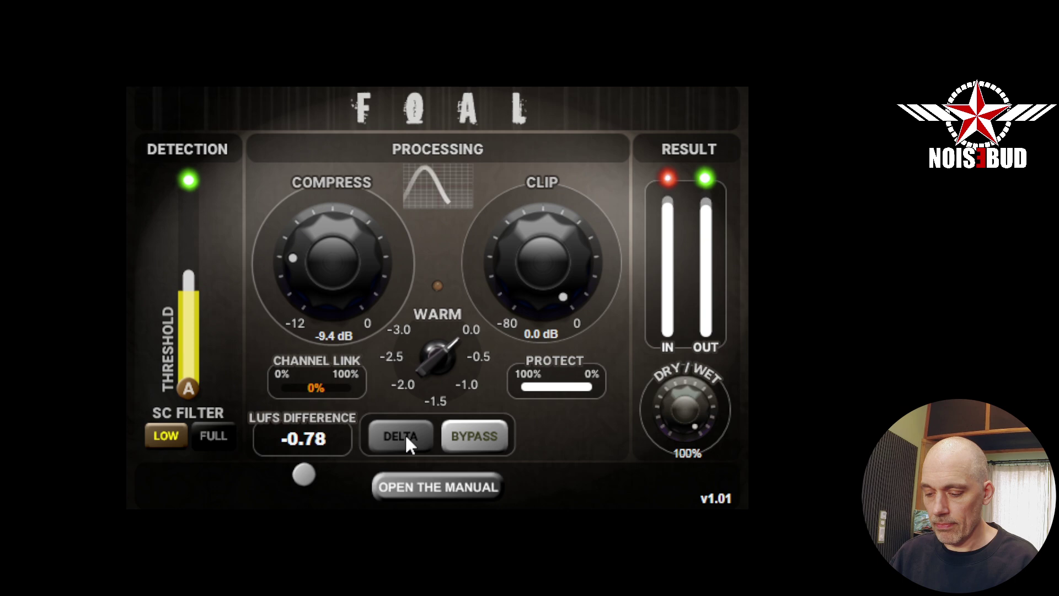
click(405, 435)
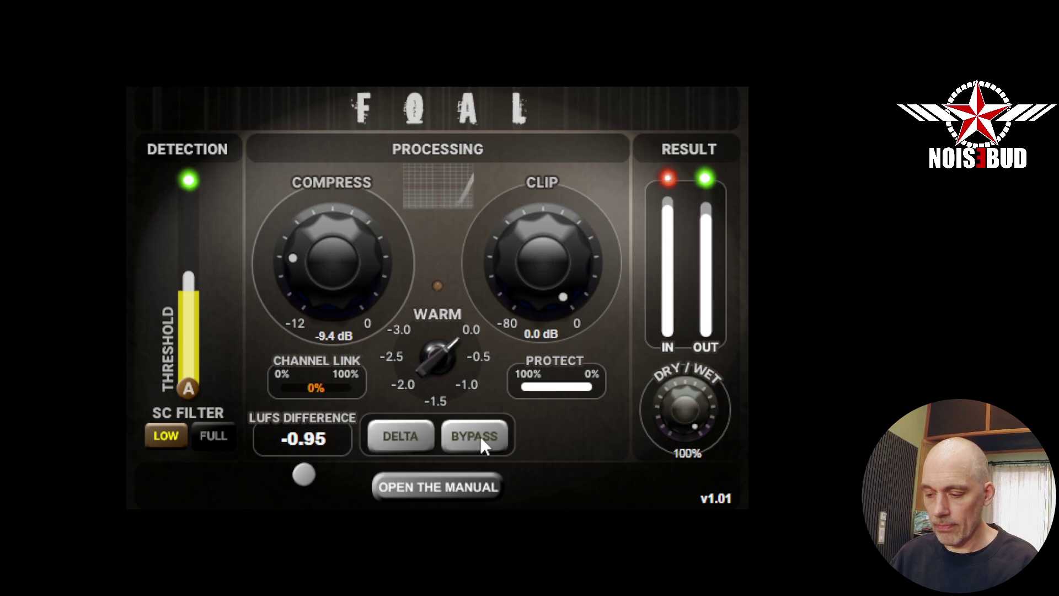
click(480, 438)
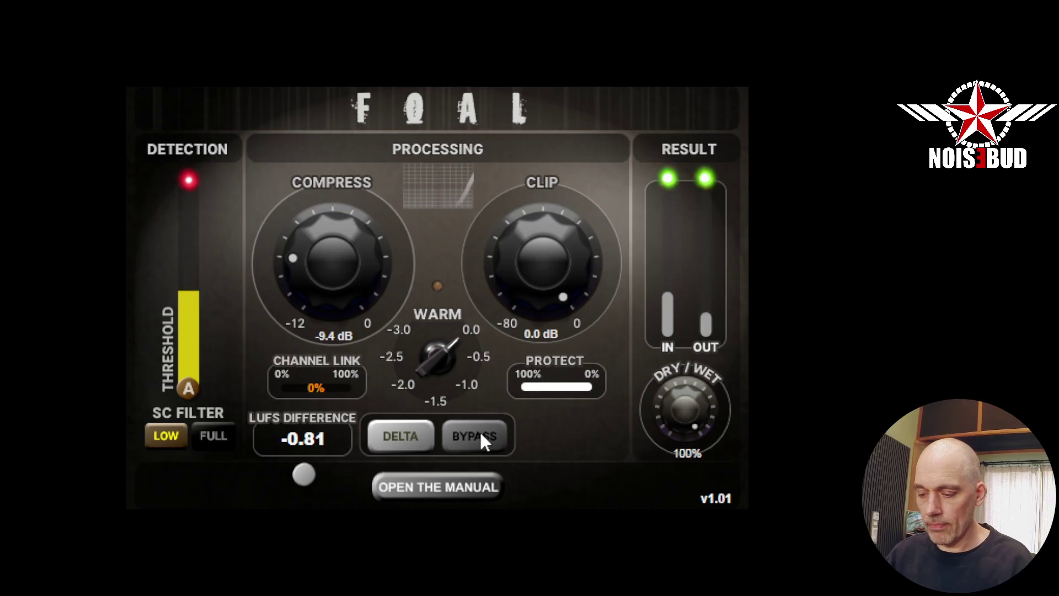
click(479, 433)
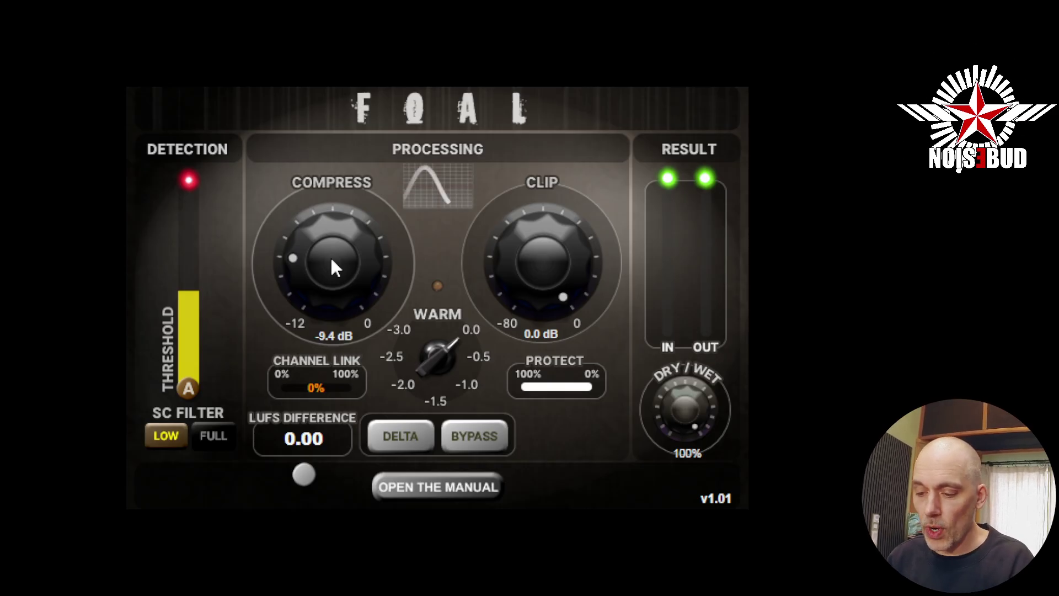
Sweep the Clip amount through its range down to -80 dB and bring it back to 0 dB
click(540, 262)
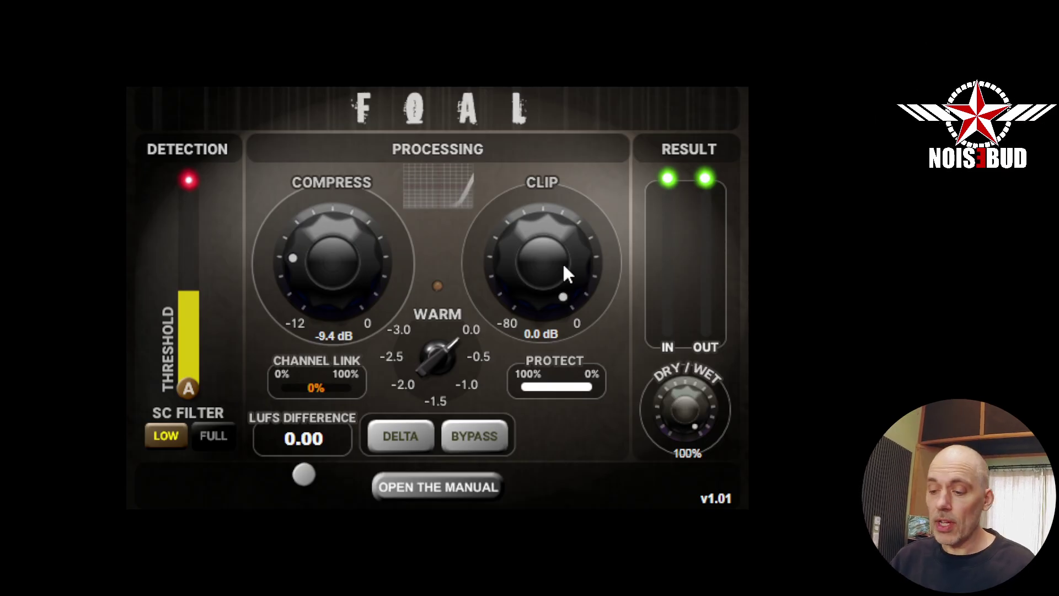
mouse_move(563, 267)
mouse_down()
mouse_move(563, 285)
mouse_move(563, 266)
mouse_up()
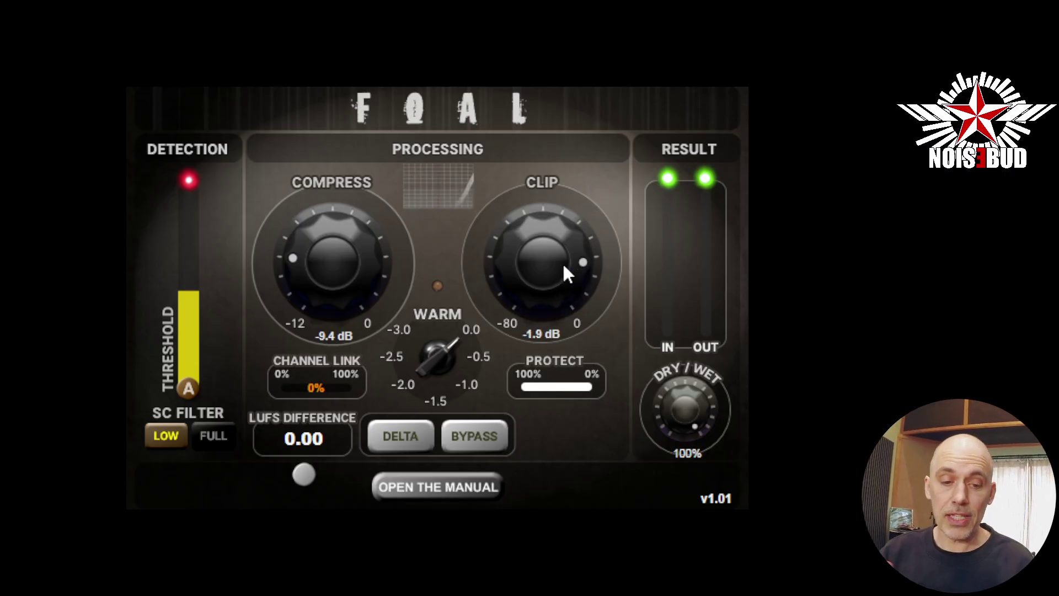
mouse_move(563, 266)
mouse_down()
mouse_move(563, 293)
mouse_move(563, 267)
mouse_up()
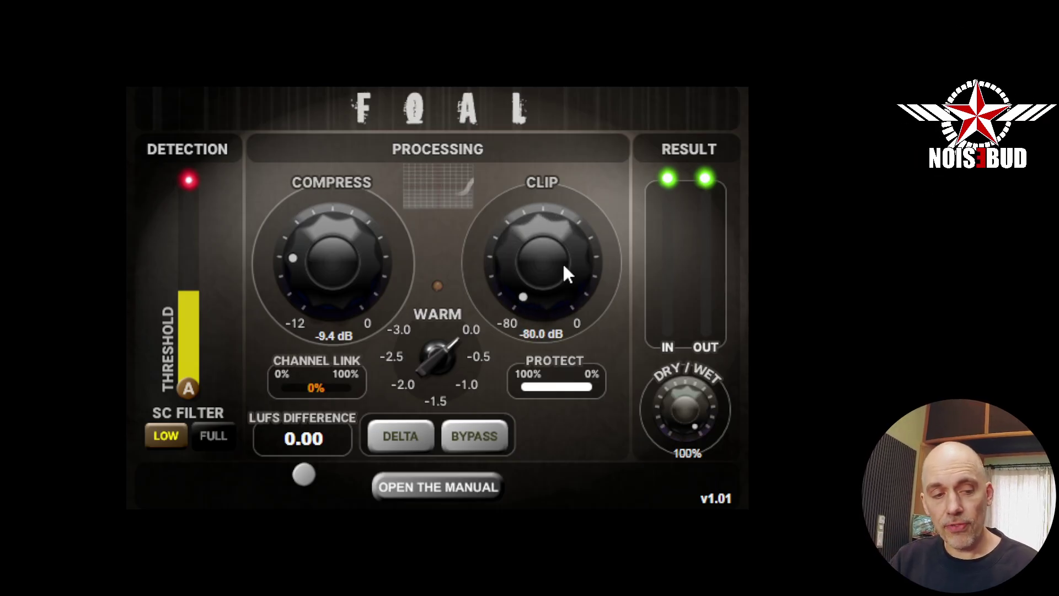
mouse_move(562, 262)
mouse_down()
mouse_move(564, 213)
mouse_move(562, 261)
mouse_up()
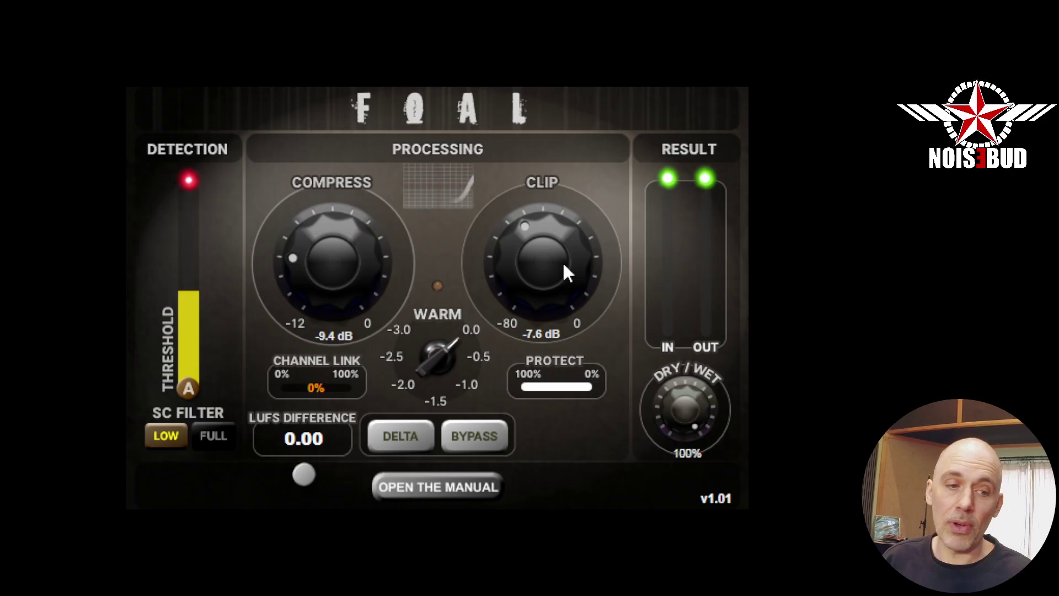
scroll(563, 264, down, 3)
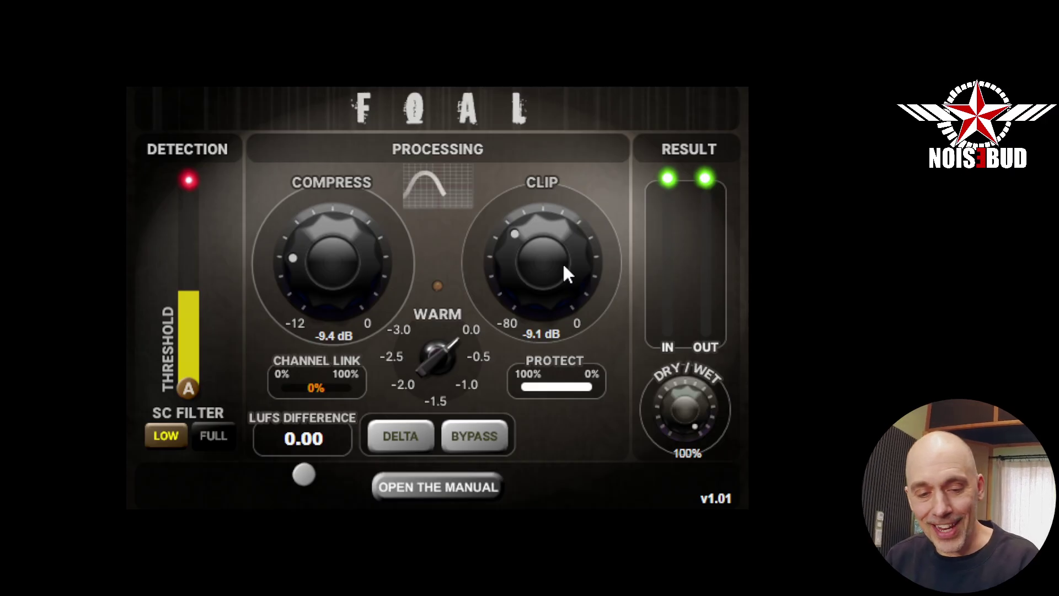
scroll(563, 266, down, 10)
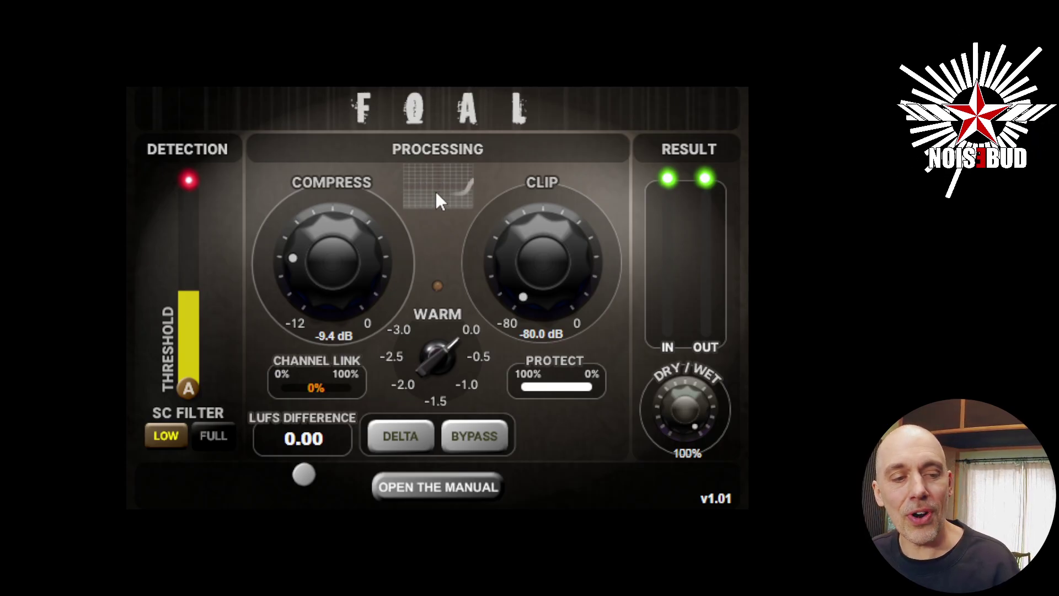
drag(538, 260, 537, 58)
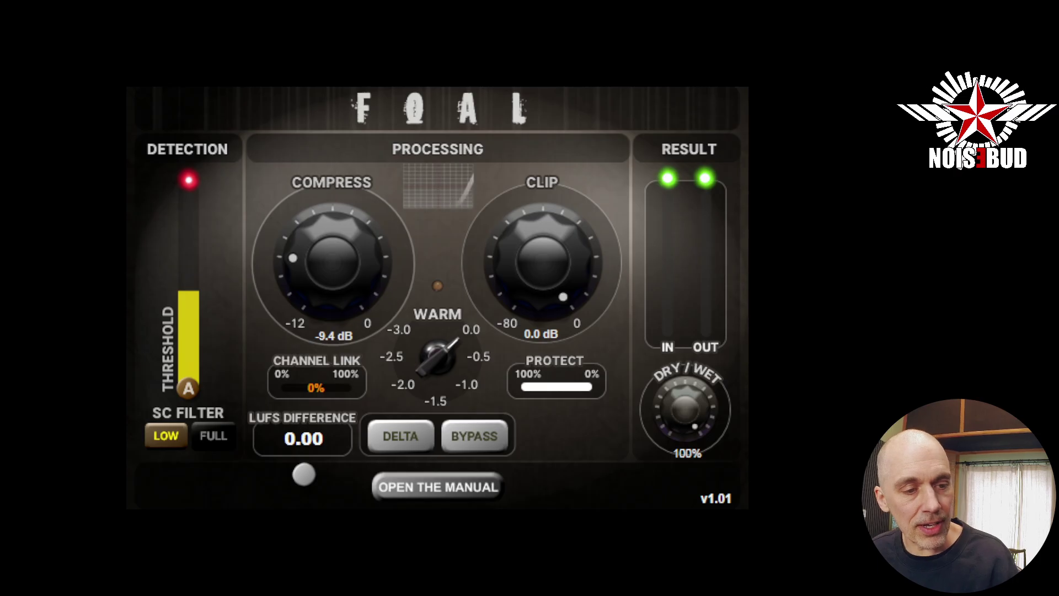
drag(537, 58, 541, 220)
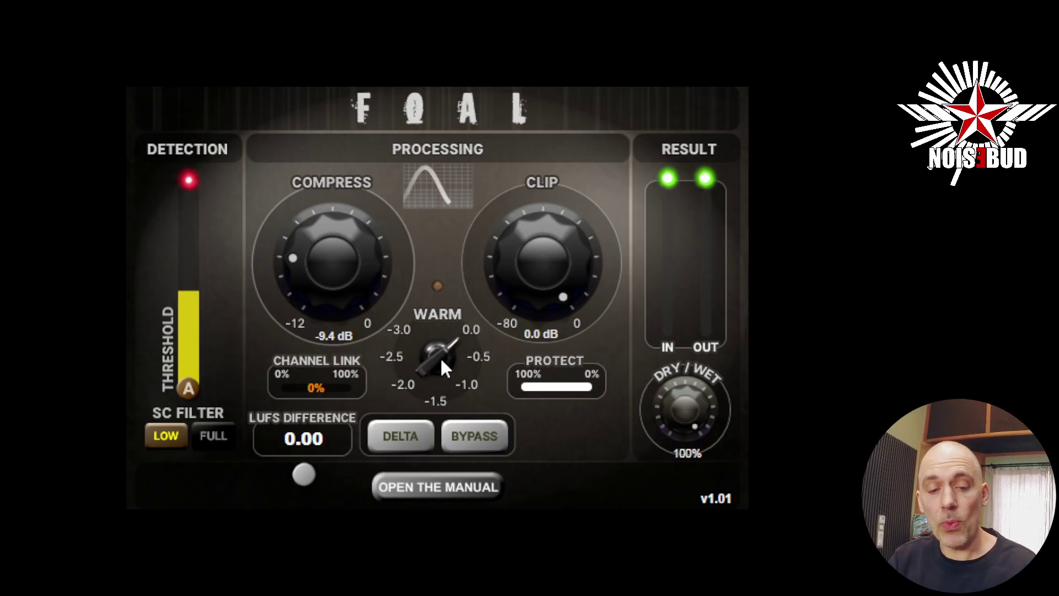
Set the Warm control to -0.5
scroll(440, 356, down, 2)
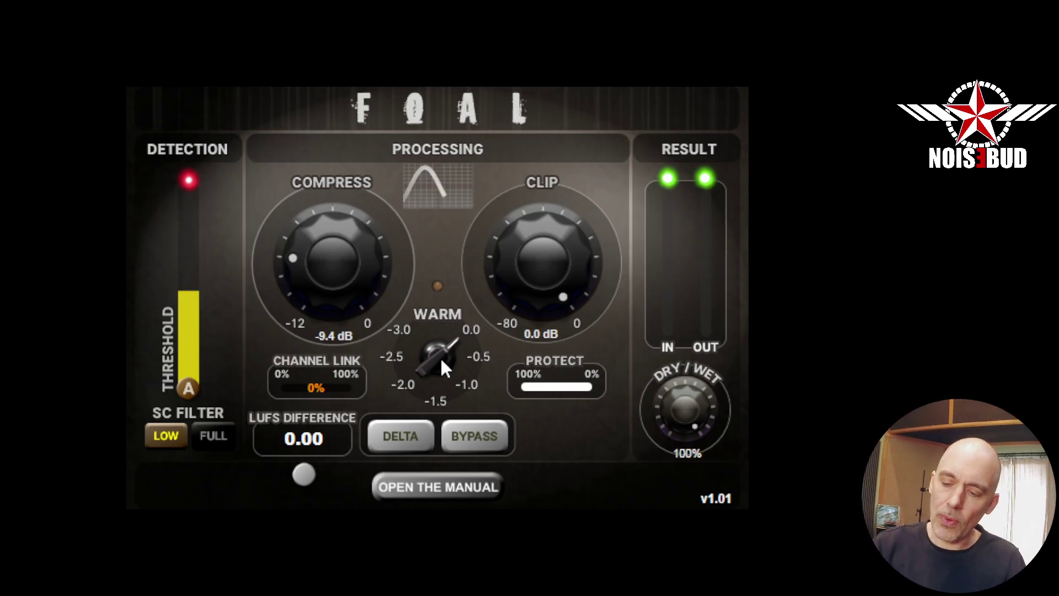
mouse_move(441, 364)
mouse_down()
mouse_move(439, 329)
mouse_move(443, 353)
mouse_up()
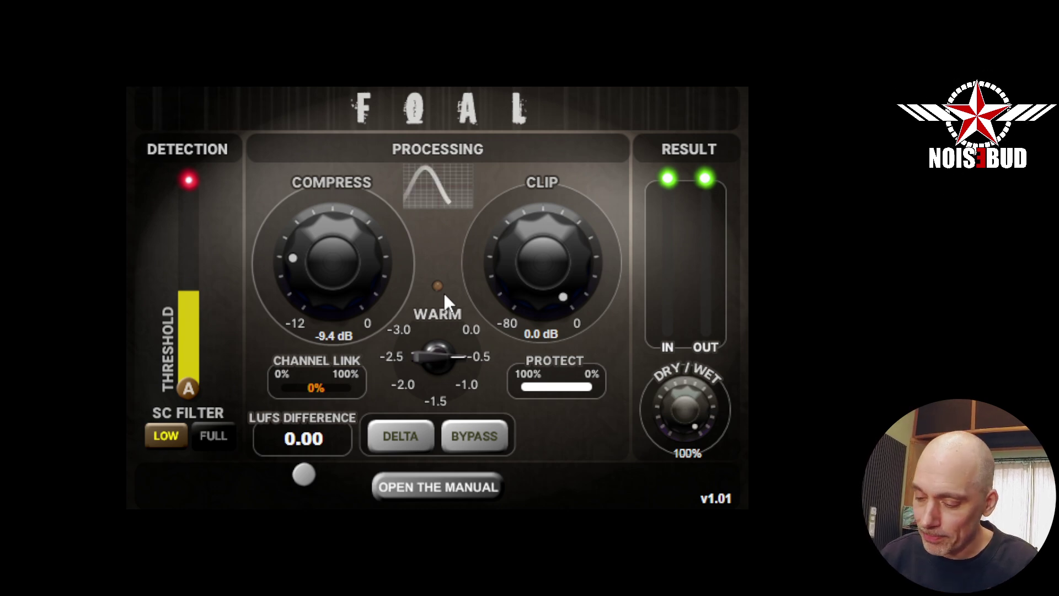
Set Compress to -1.8 dB, Clip to -8.9 dB and Warm to -0.5
mouse_move(431, 362)
mouse_down()
mouse_move(433, 402)
mouse_move(433, 364)
mouse_up()
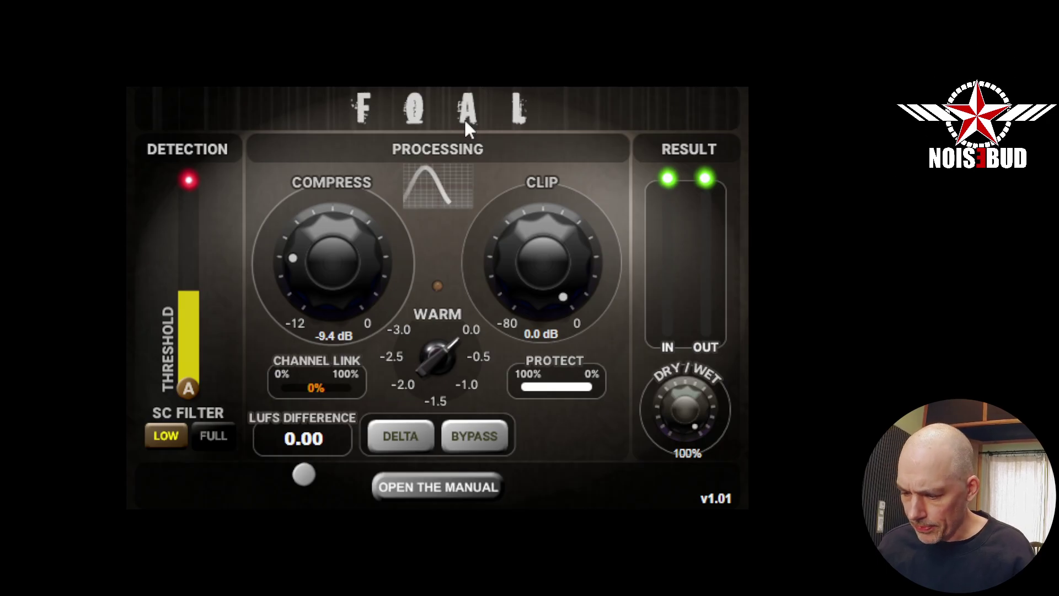
drag(617, 265, 542, 286)
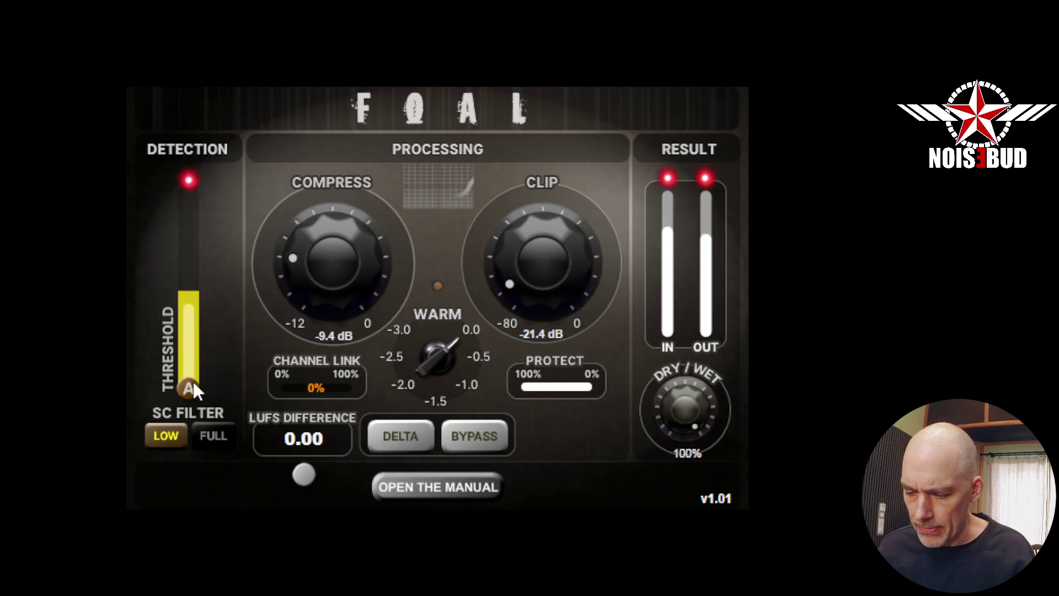
drag(320, 260, 346, 283)
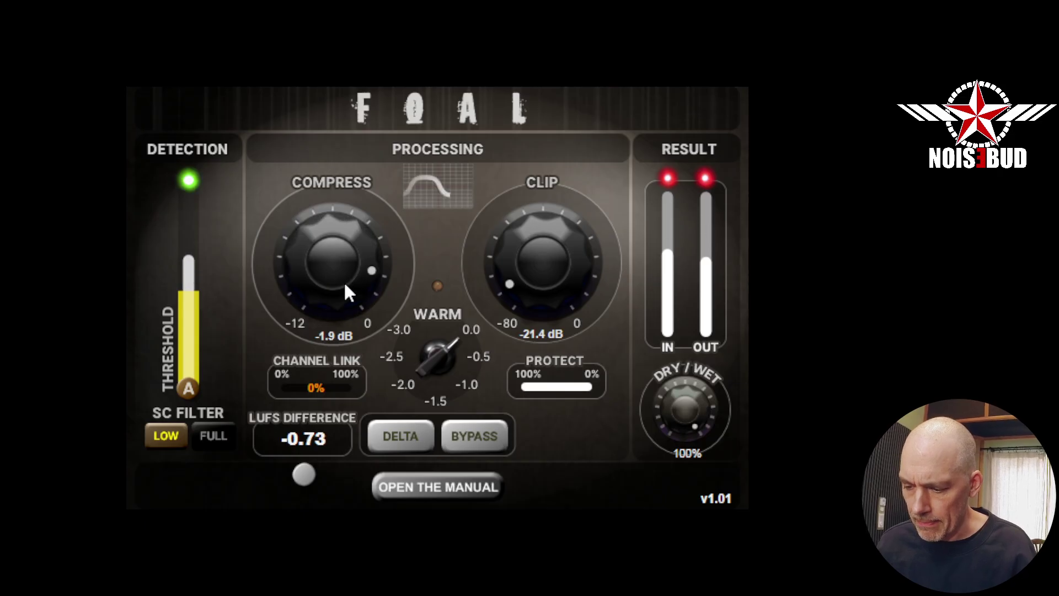
drag(561, 278, 545, 247)
drag(326, 249, 326, 254)
drag(534, 271, 531, 263)
drag(423, 355, 440, 326)
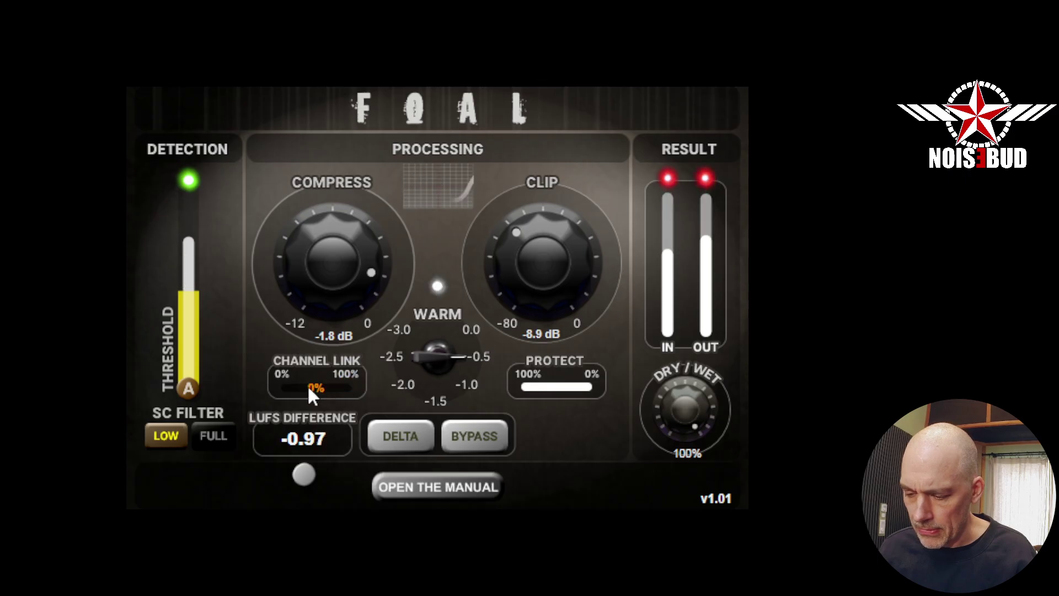
Raise Channel Link to 100% and bring it back down to 61%
drag(296, 385, 320, 388)
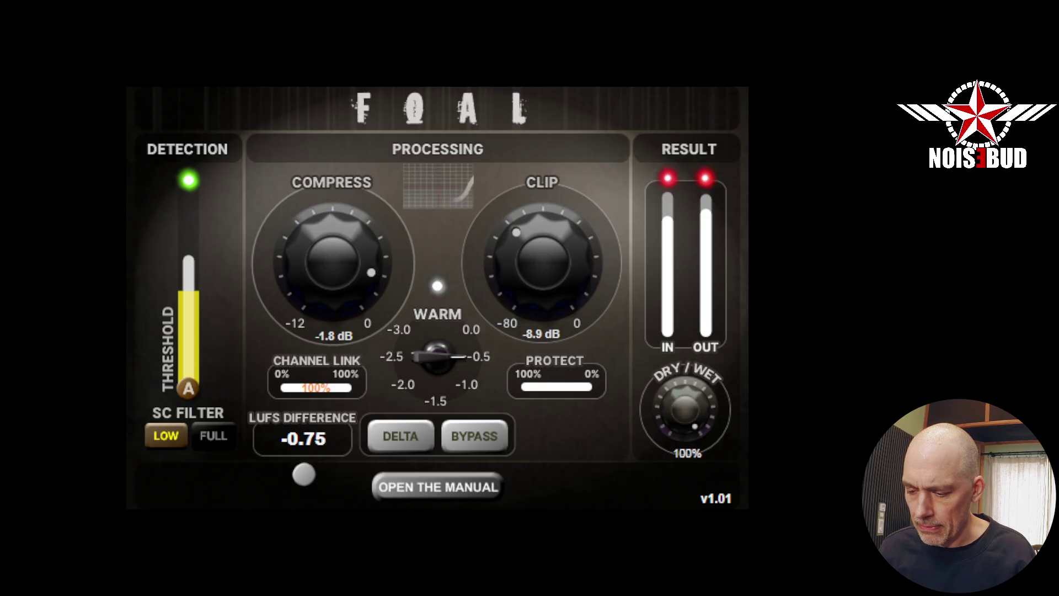
drag(330, 388, 356, 399)
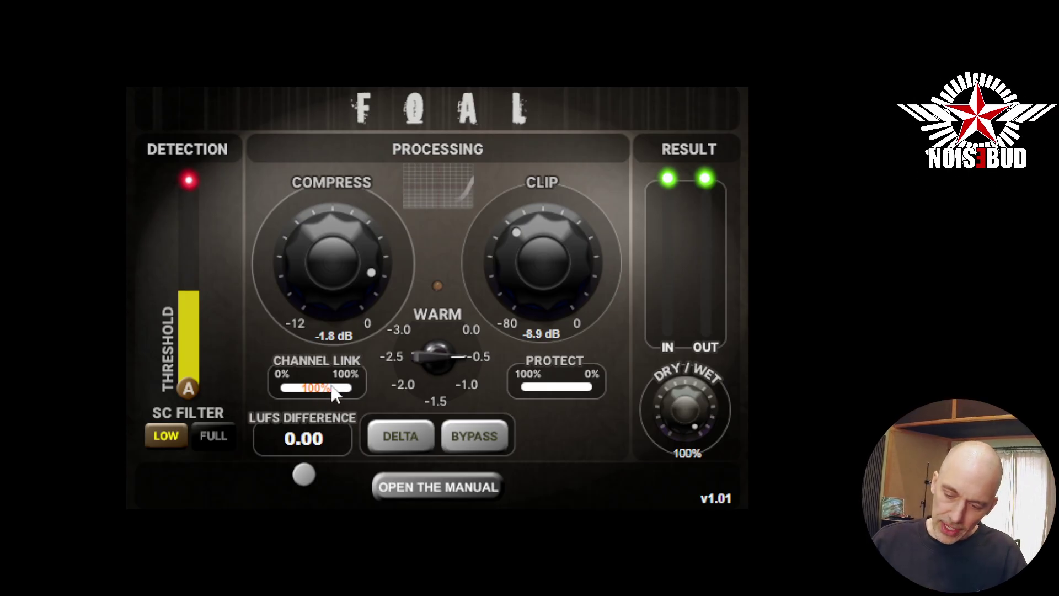
drag(347, 389, 315, 390)
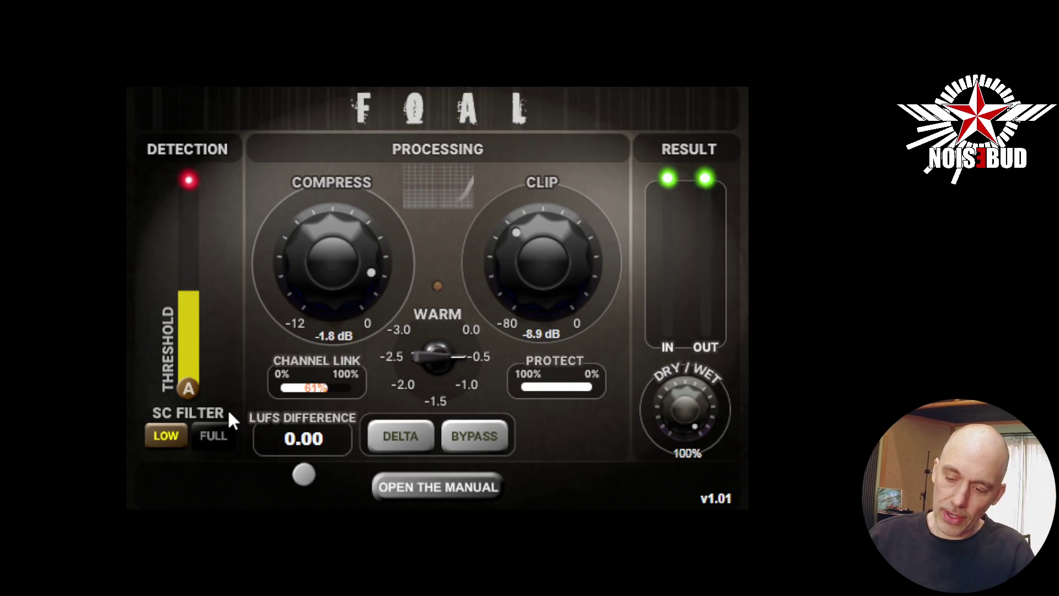
Start playback and toggle Bypass on and off twice to compare the partly linked processing with the dry signal
key(space)
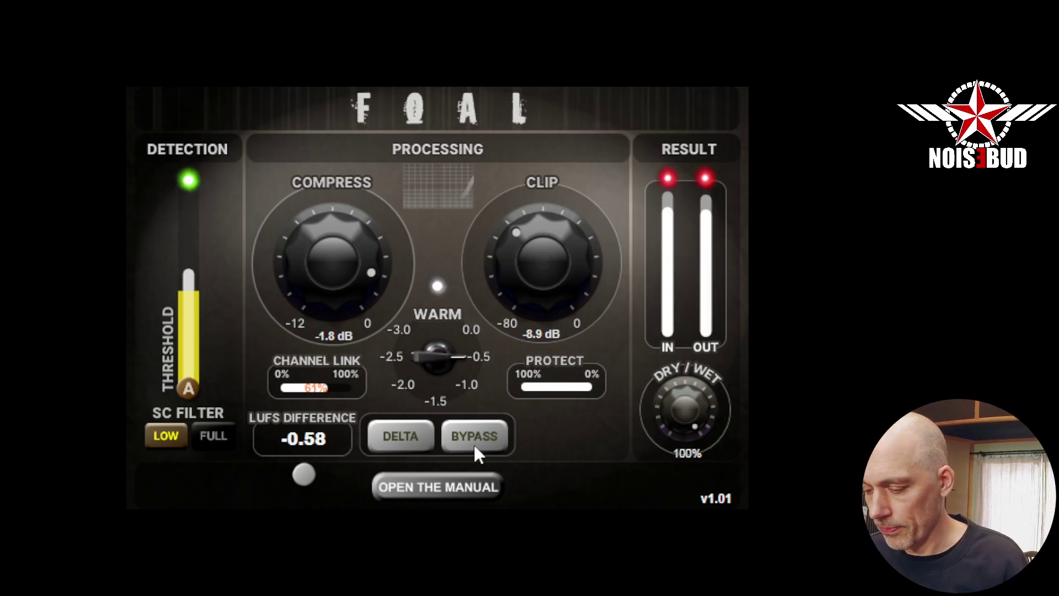
click(487, 429)
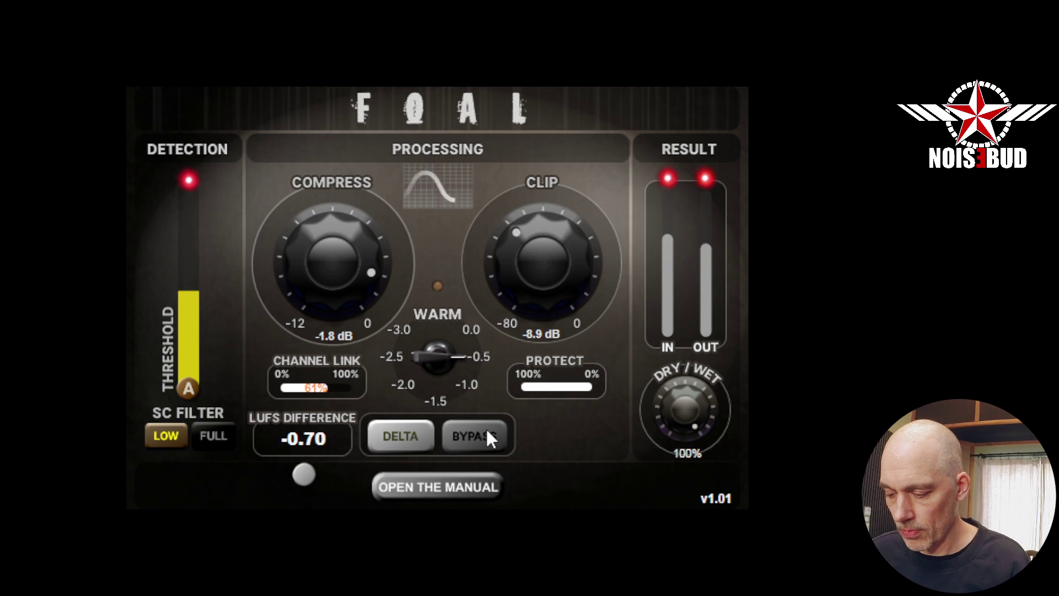
click(486, 429)
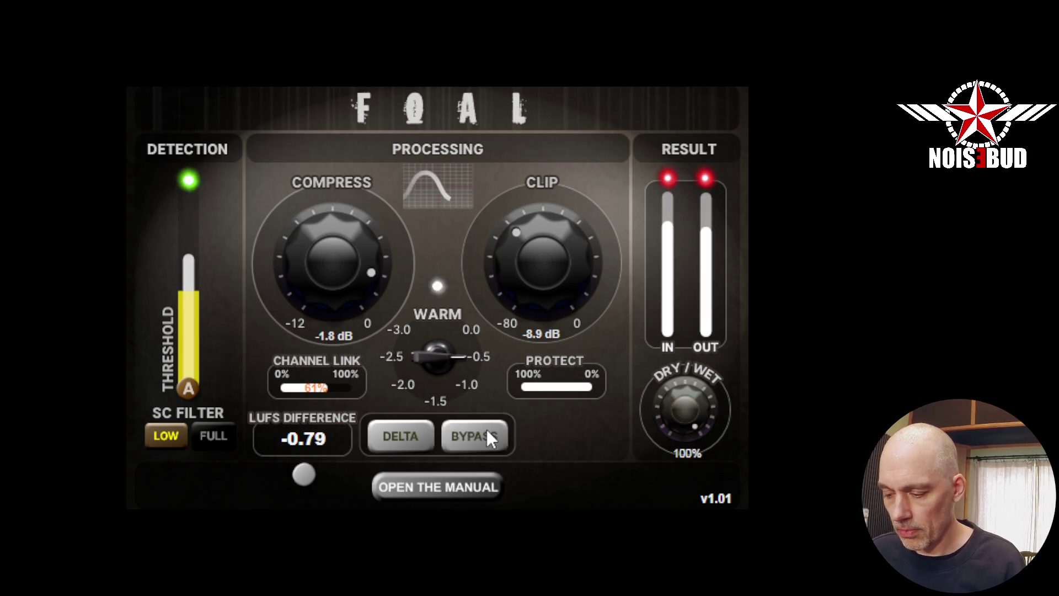
click(486, 429)
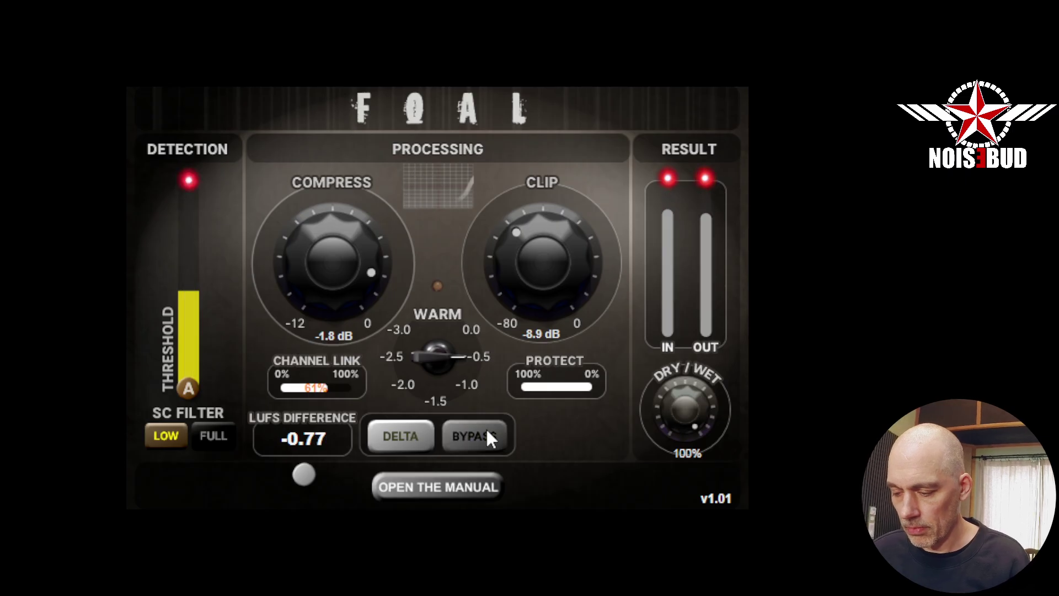
click(488, 431)
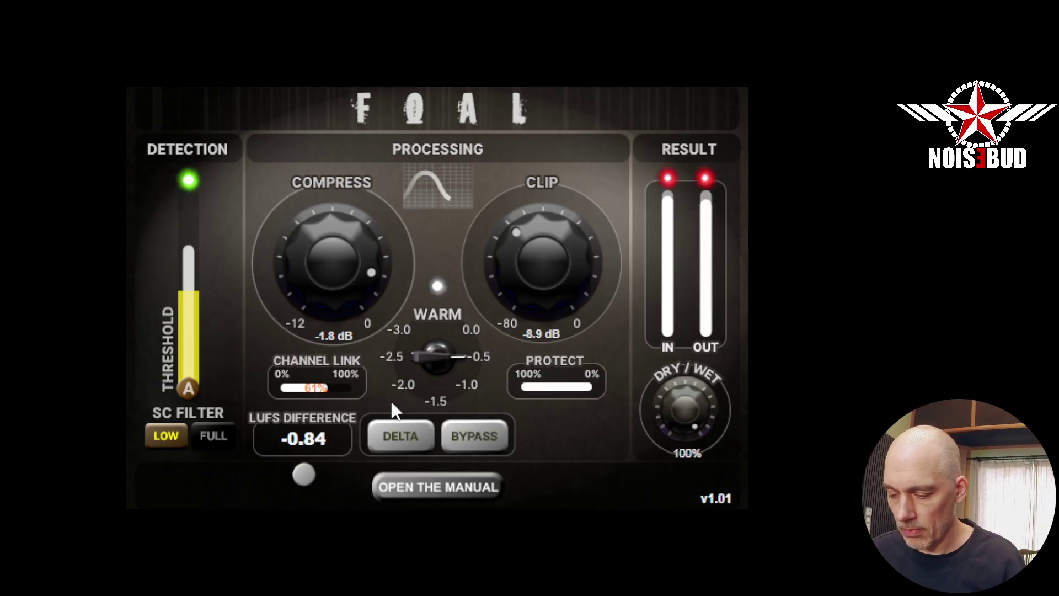
Adjust Channel Link to 69% and compare the result against Bypass twice
drag(320, 393, 281, 393)
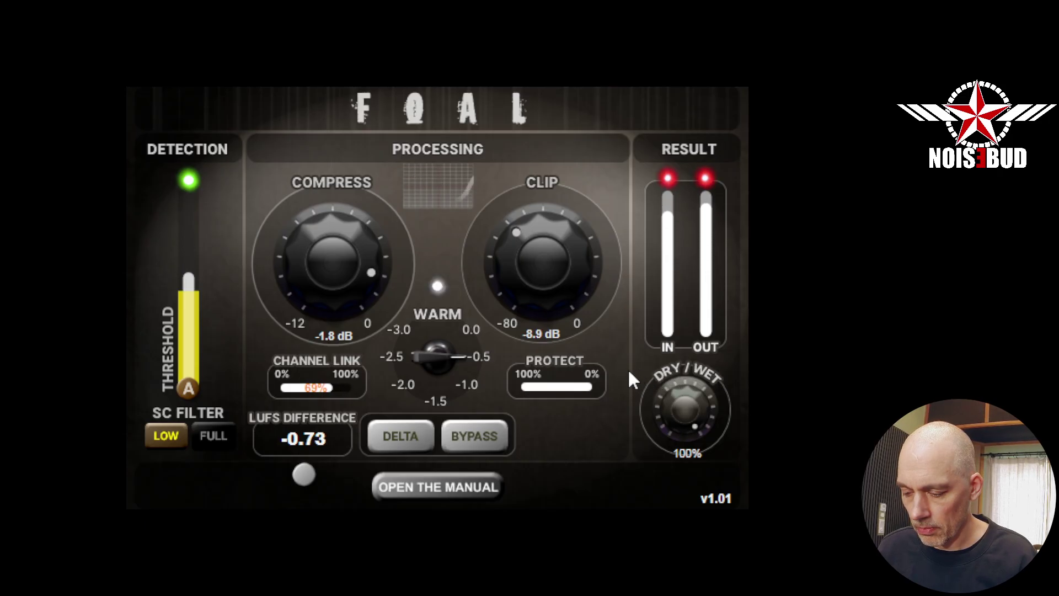
click(503, 439)
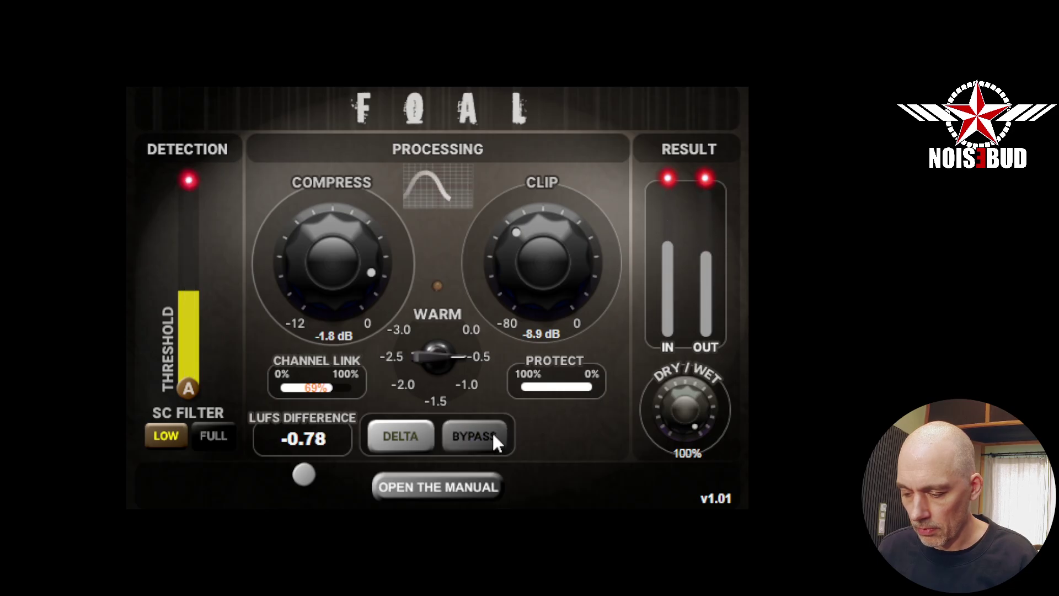
click(492, 432)
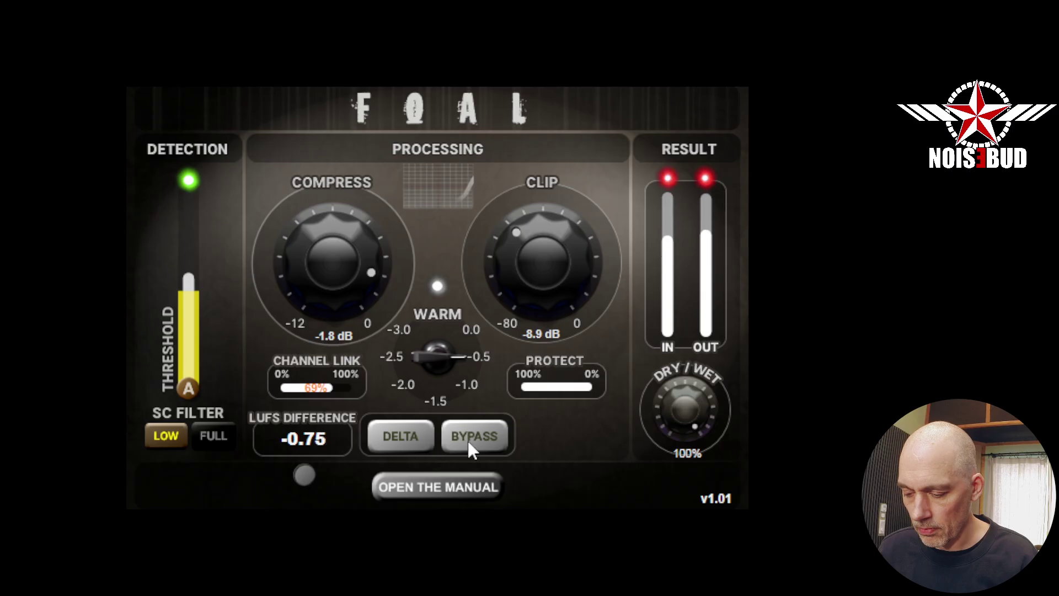
click(486, 439)
click(485, 431)
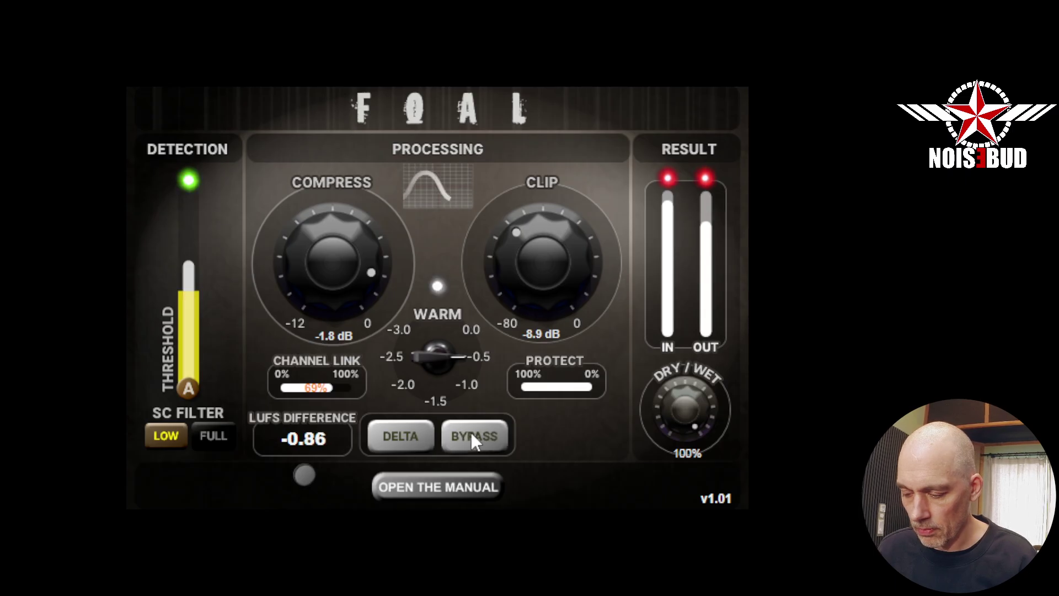
Set Channel Link to 73% and check the result with one Bypass comparison
drag(331, 388, 339, 387)
click(480, 432)
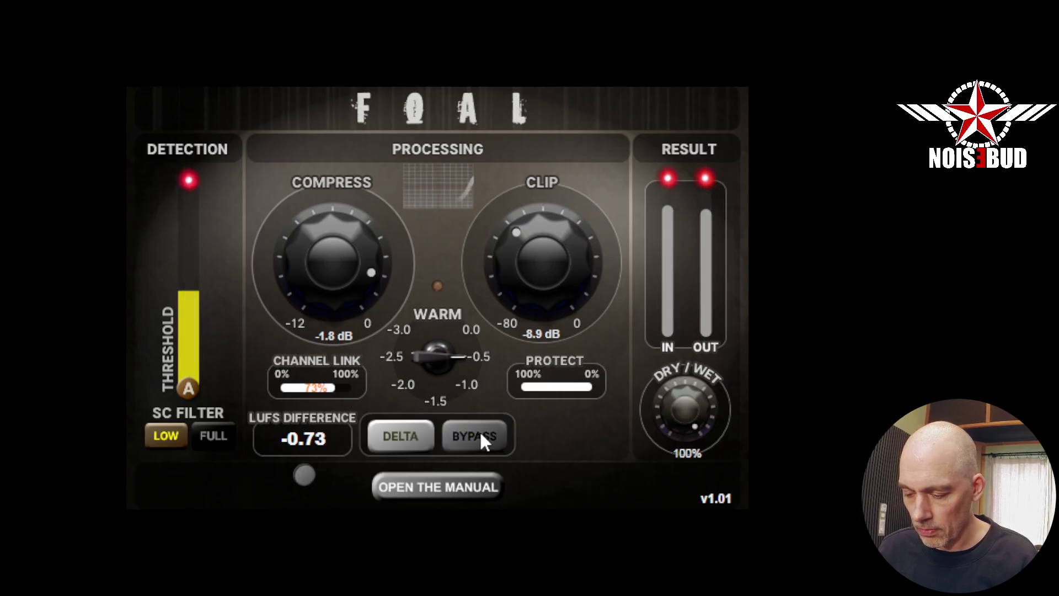
click(479, 431)
Switch off the LUFS Difference option and toggle Bypass on and off once more
click(305, 476)
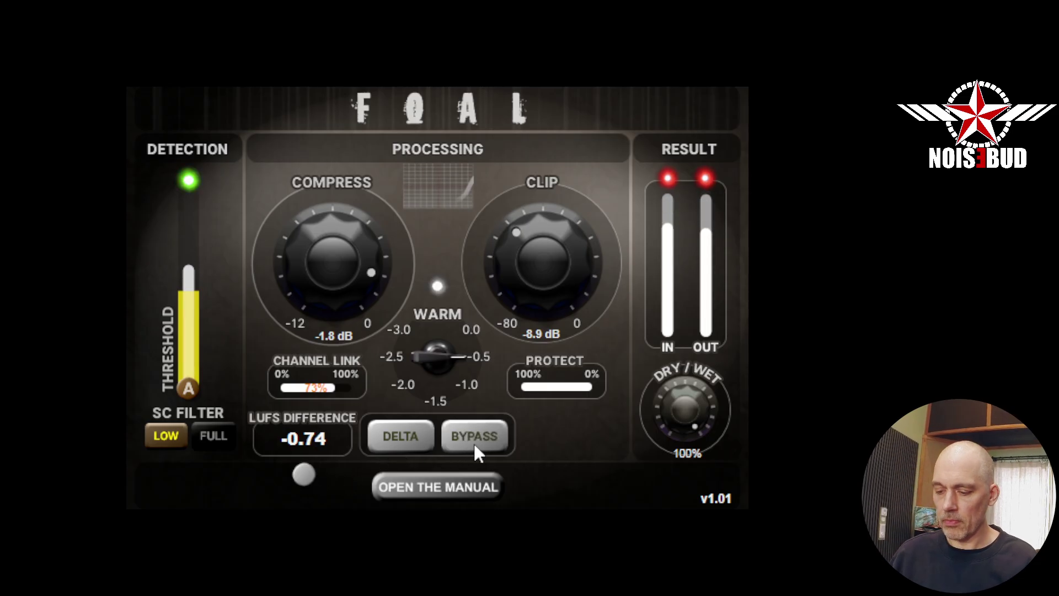
click(481, 437)
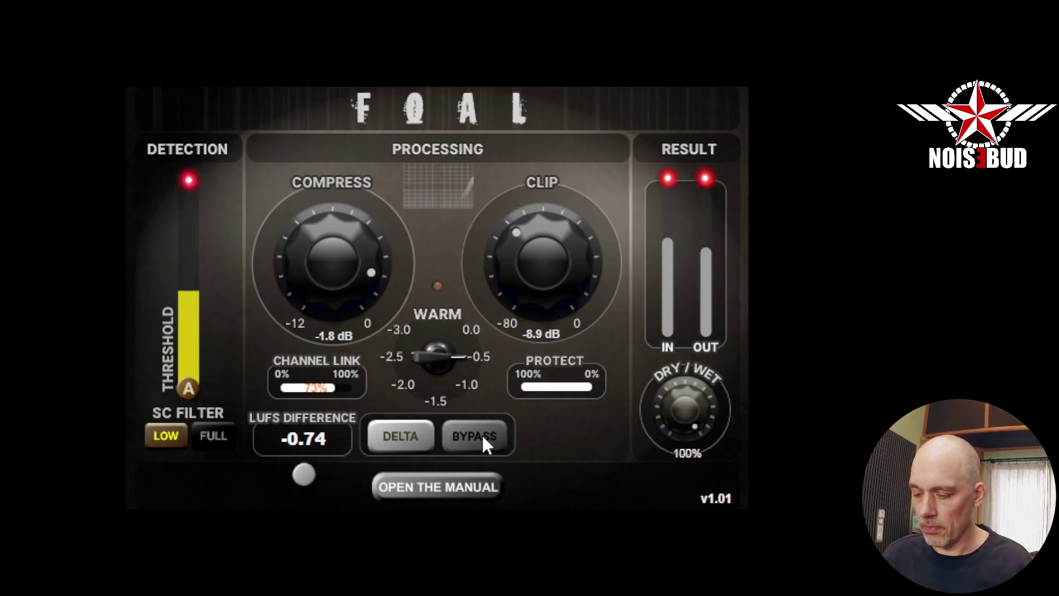
click(483, 437)
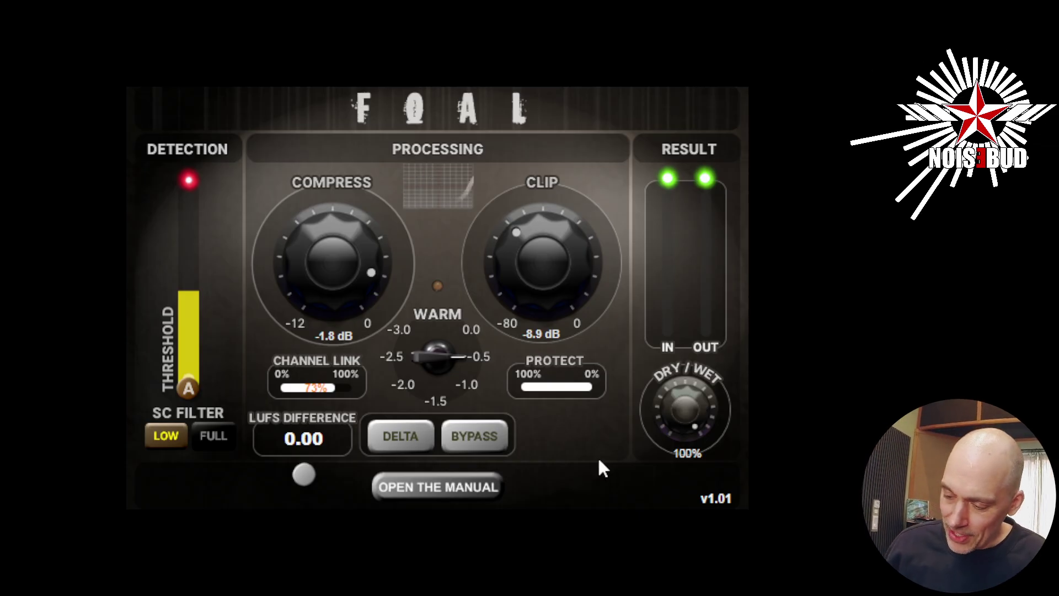
mouse_move(588, 391)
mouse_down()
mouse_move(508, 398)
mouse_move(464, 395)
mouse_move(551, 390)
mouse_move(370, 387)
mouse_move(589, 385)
mouse_up()
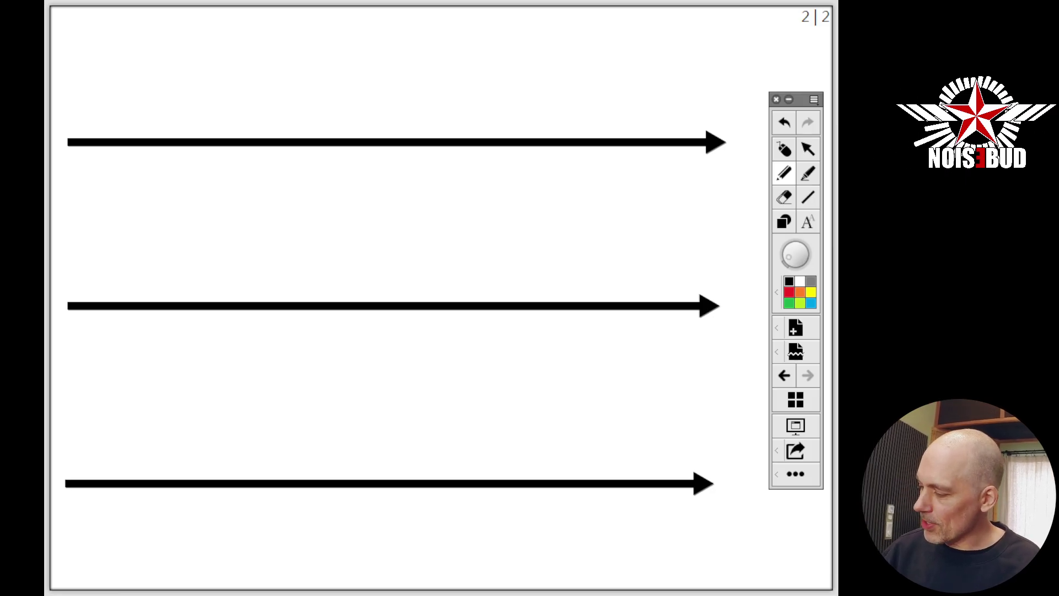
On the whiteboard, mark dots by the outer arrows, draw a decaying waveform along the middle arrow, and overlay a taller first cycle
click(99, 110)
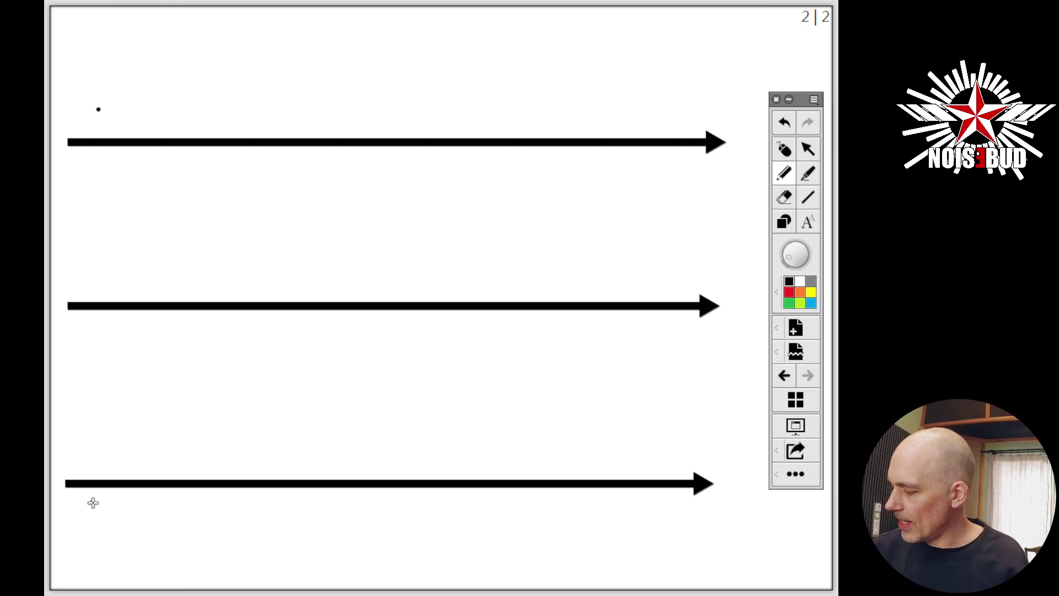
mouse_move(77, 297)
mouse_down()
mouse_move(125, 189)
mouse_move(172, 206)
mouse_move(170, 326)
mouse_move(192, 450)
mouse_move(262, 264)
mouse_move(328, 307)
mouse_move(390, 256)
mouse_move(438, 298)
mouse_move(499, 286)
mouse_move(568, 293)
mouse_move(635, 324)
mouse_move(669, 255)
mouse_move(697, 305)
mouse_up()
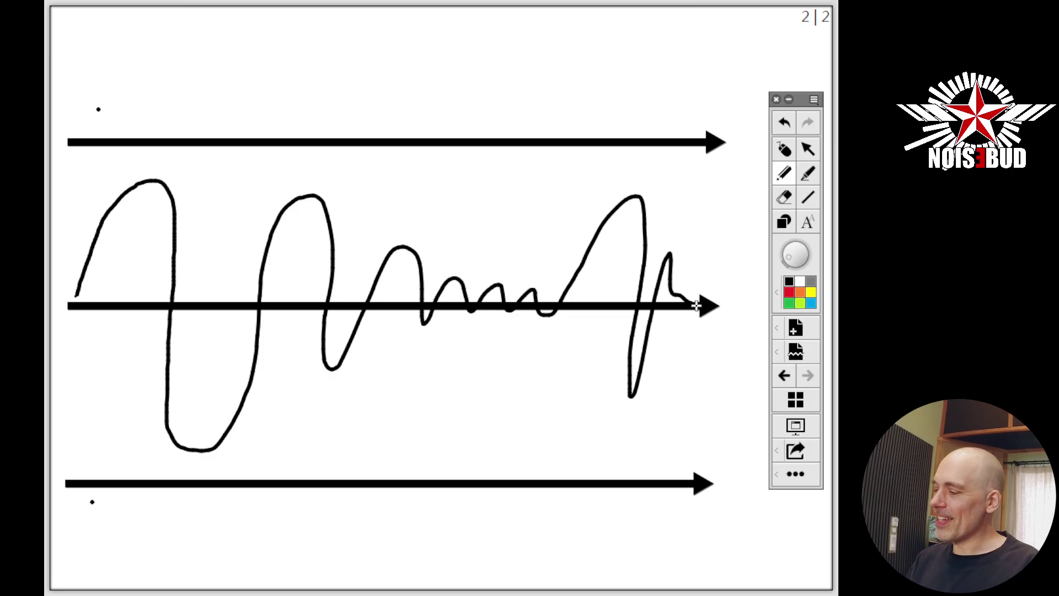
mouse_move(70, 271)
mouse_down()
mouse_move(113, 166)
mouse_move(142, 150)
mouse_move(163, 174)
mouse_move(198, 458)
mouse_move(220, 469)
mouse_move(272, 296)
mouse_up()
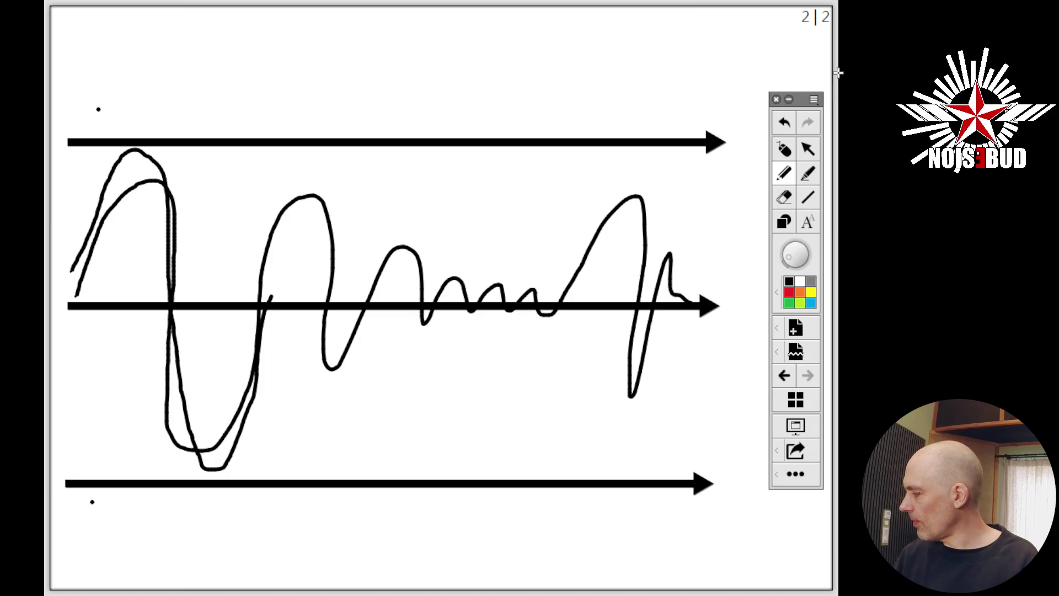
Draw four upward arrows above the second, third and fourth waveform peaks and one short downward arrow below the small trough
click(810, 199)
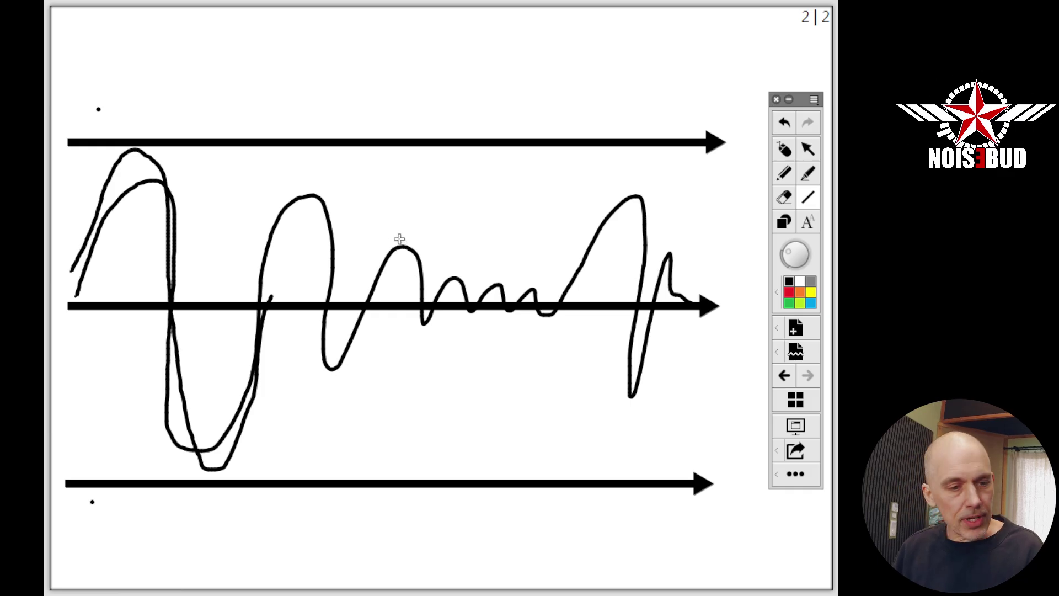
drag(401, 238, 399, 160)
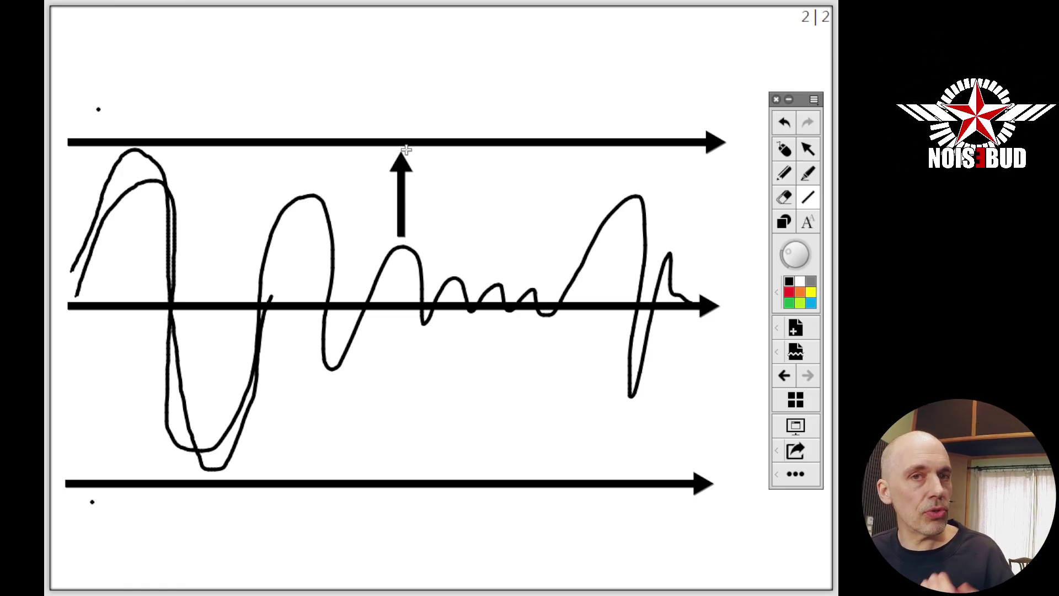
mouse_move(425, 335)
mouse_down()
mouse_move(436, 469)
mouse_move(429, 347)
mouse_move(425, 369)
mouse_up()
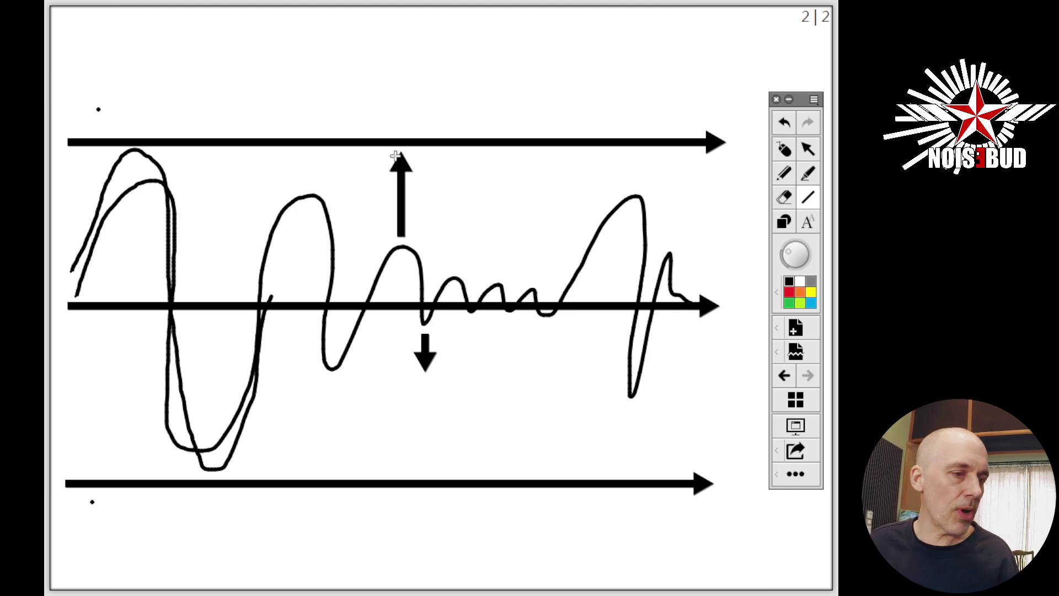
drag(404, 238, 405, 194)
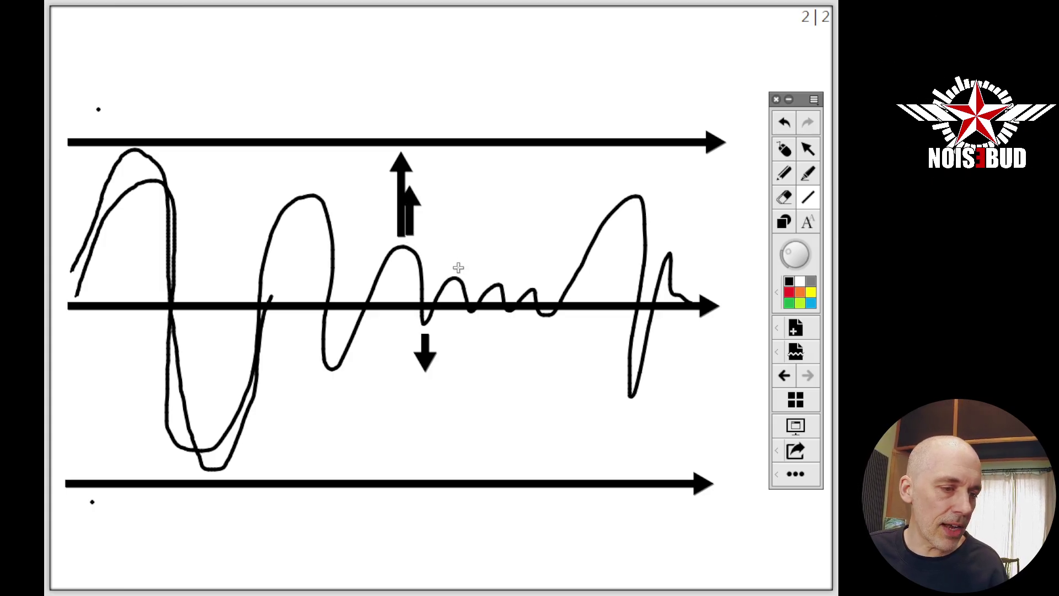
drag(451, 269, 452, 227)
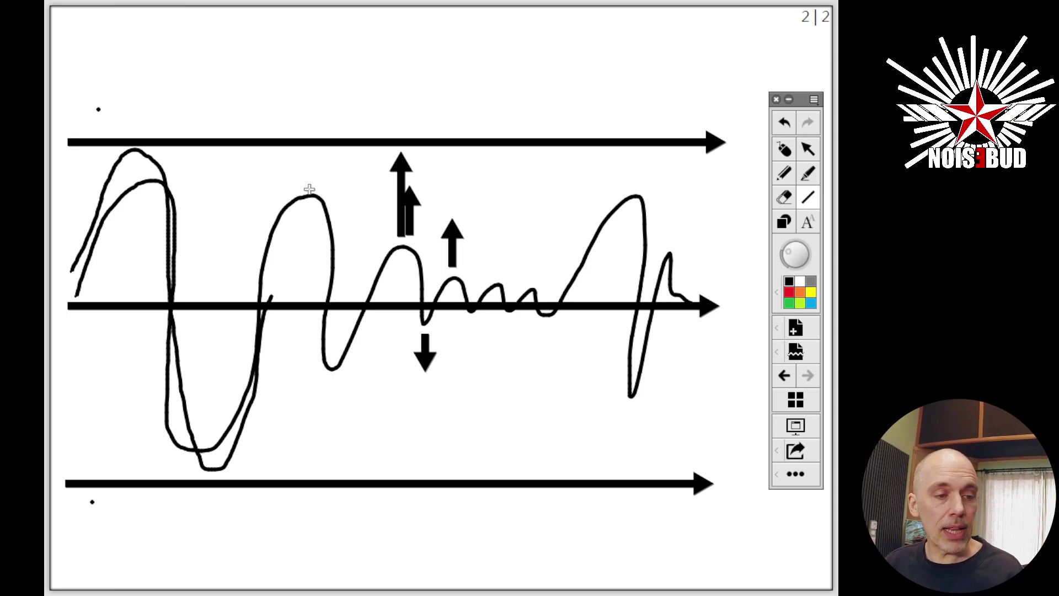
drag(309, 190, 300, 156)
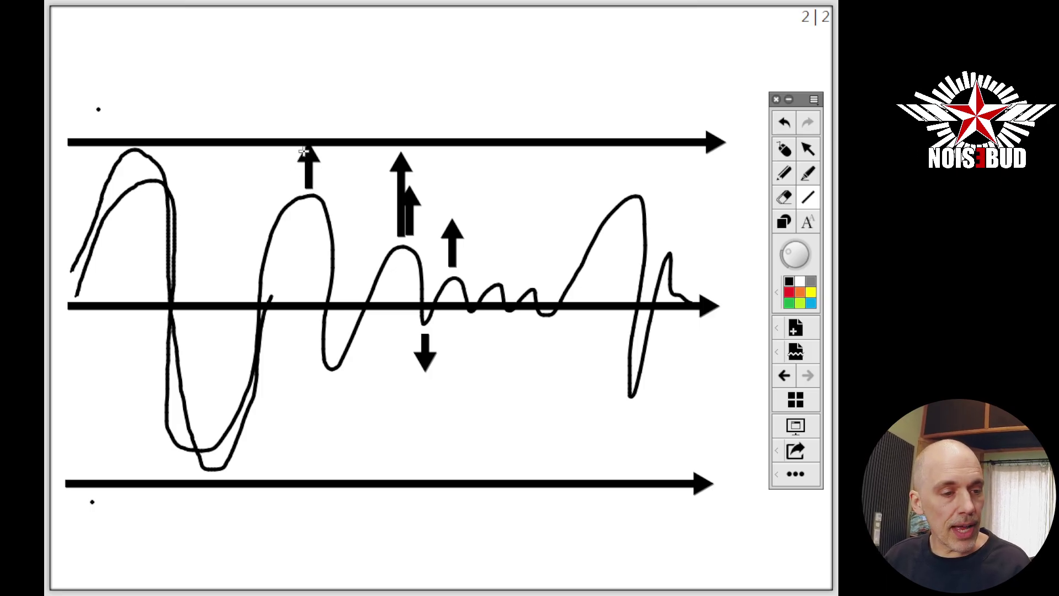
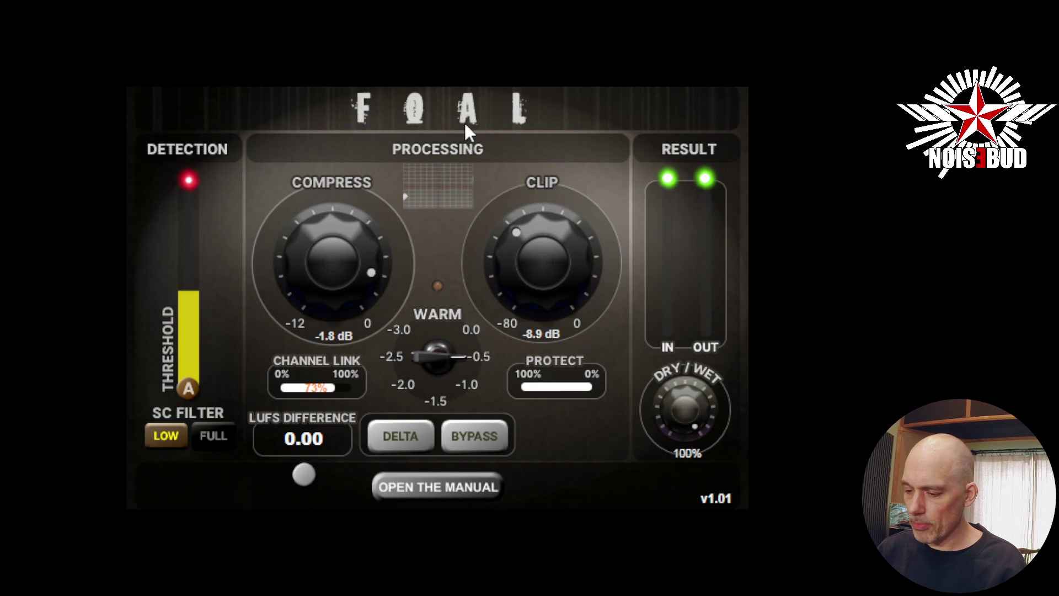
Back in the FOAL plugin, try out the Protect control and leave it at 0%
drag(576, 389, 645, 386)
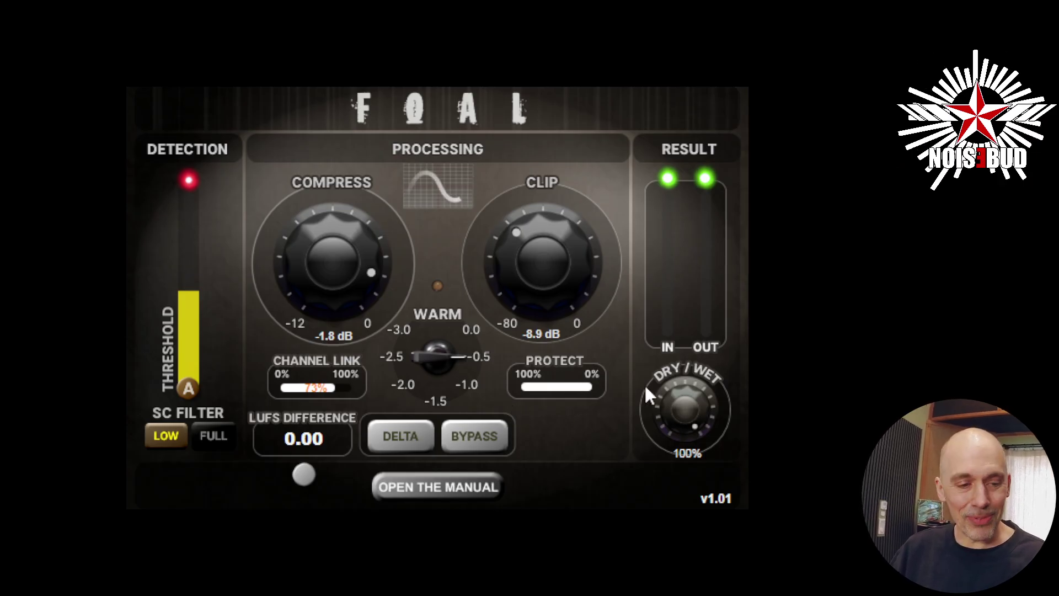
click(585, 389)
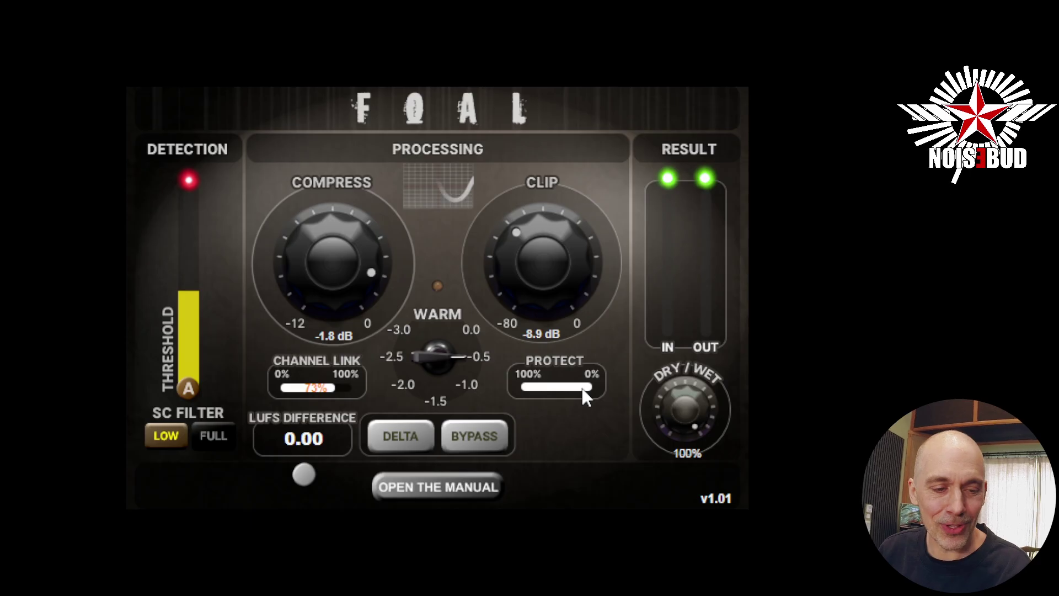
drag(583, 389, 545, 389)
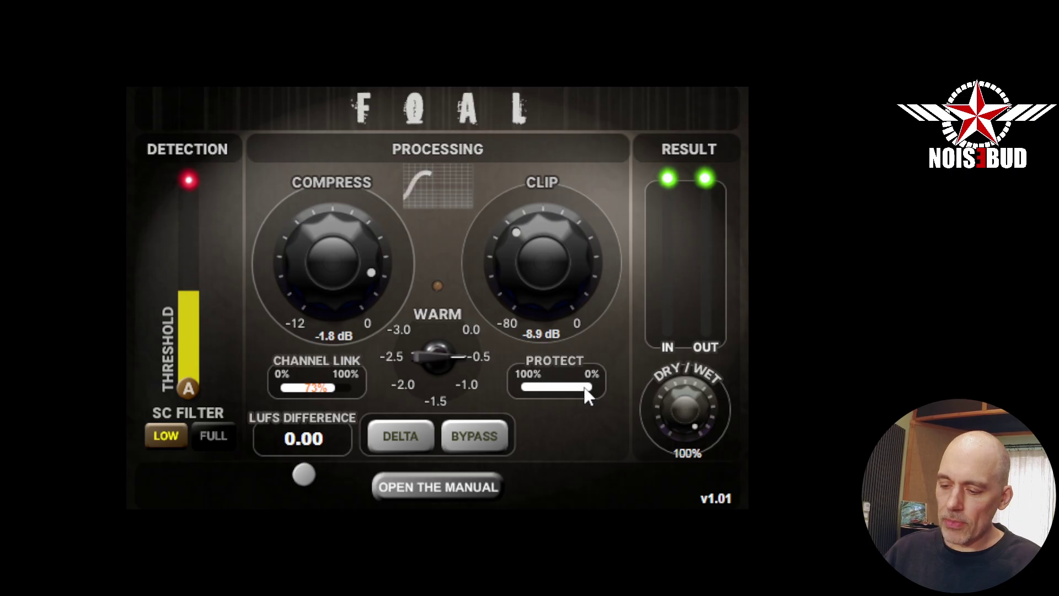
drag(593, 380, 597, 409)
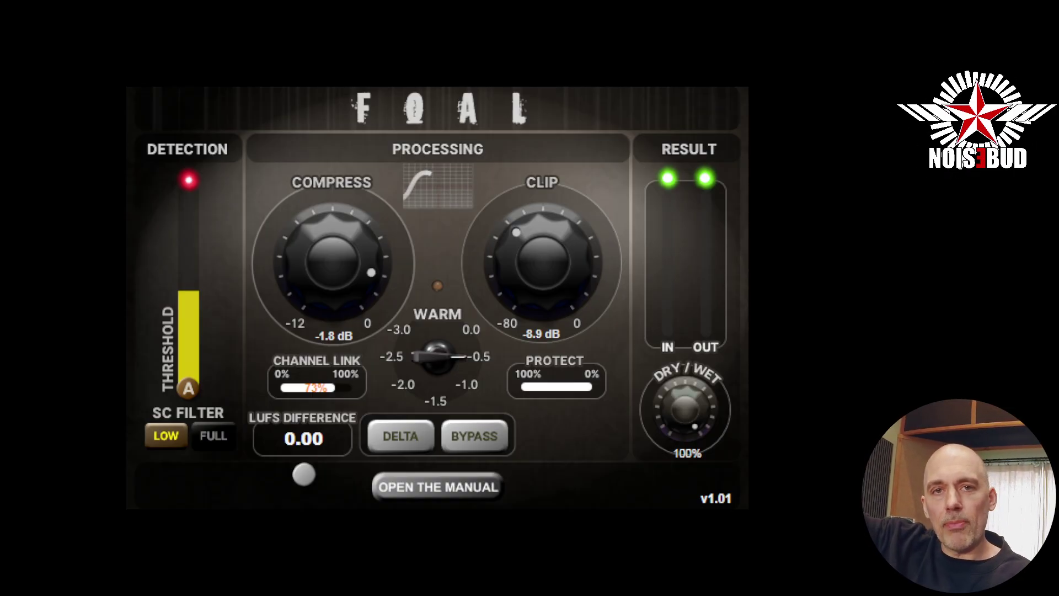
With playback running, raise Protect to roughly one third and toggle Bypass on and off twice to compare
key(space)
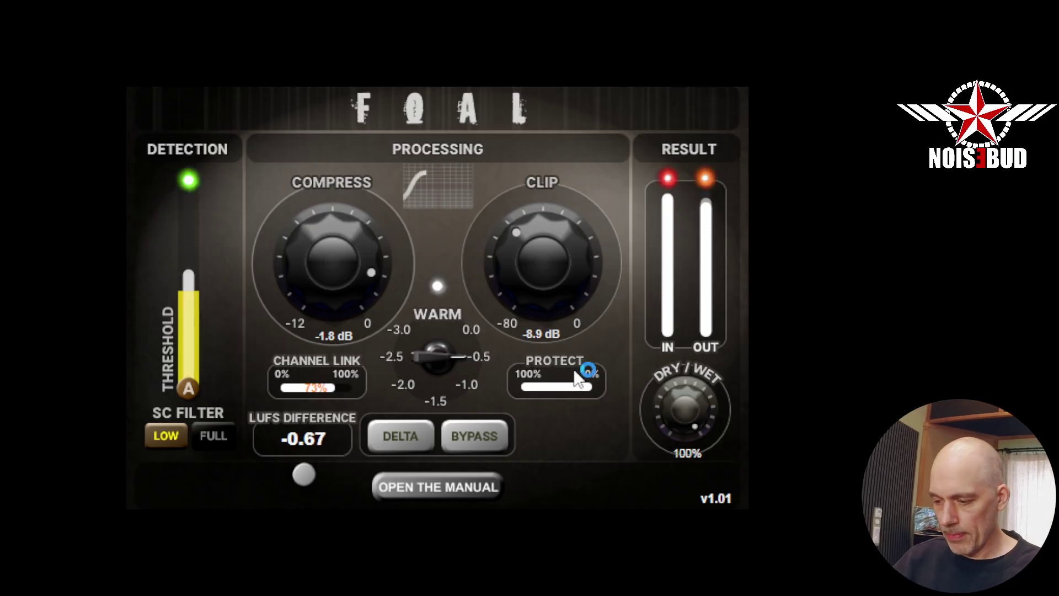
drag(584, 387, 472, 398)
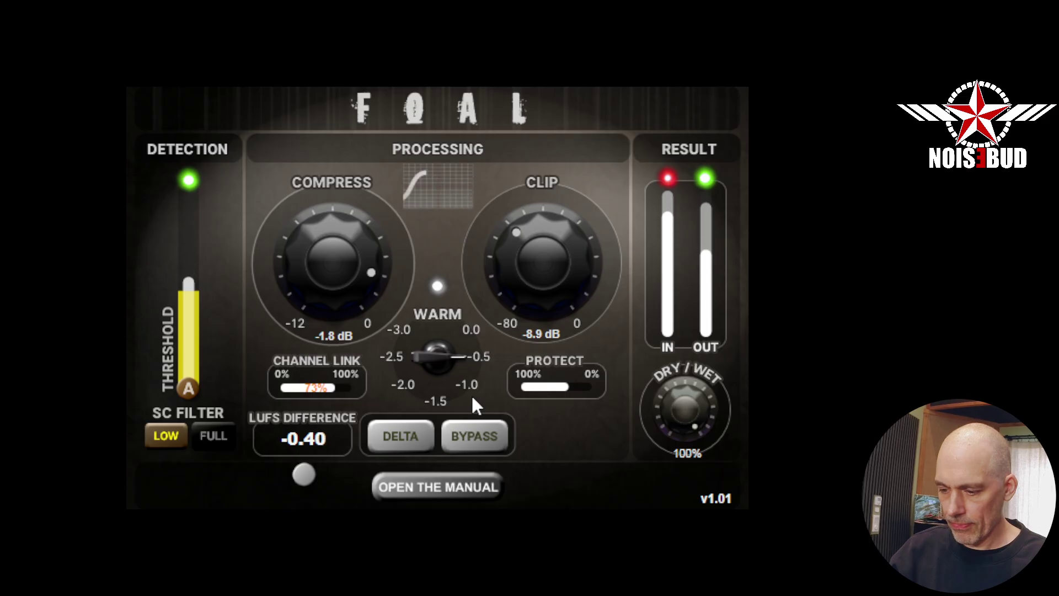
click(494, 436)
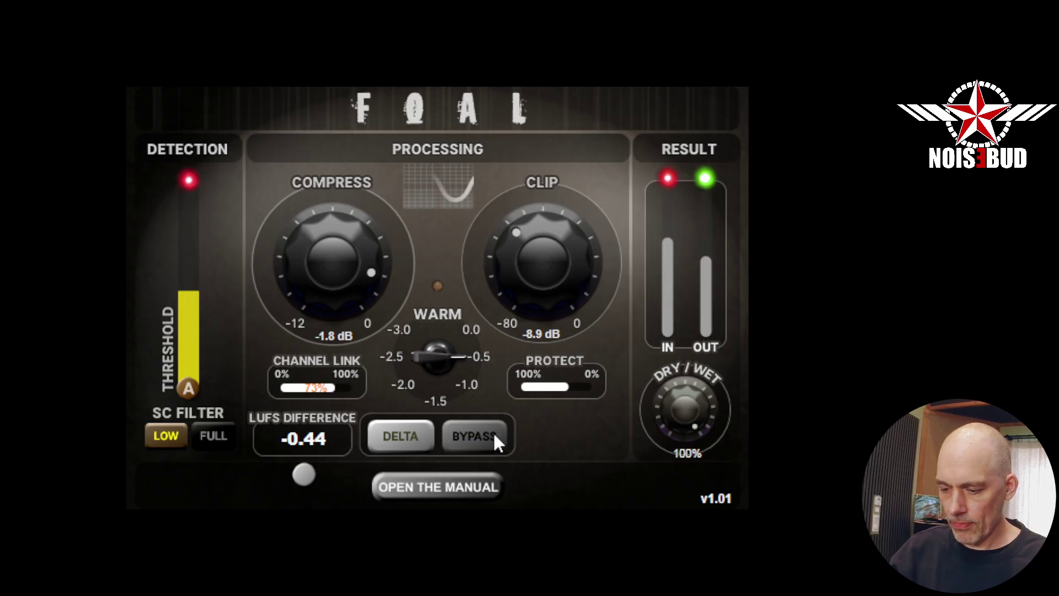
click(494, 435)
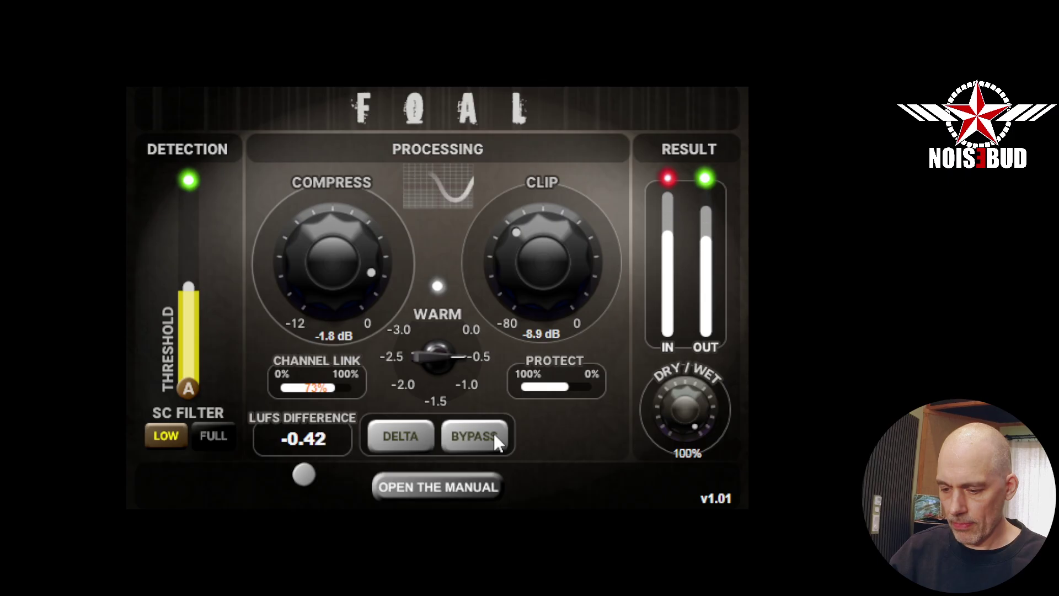
click(494, 435)
click(494, 434)
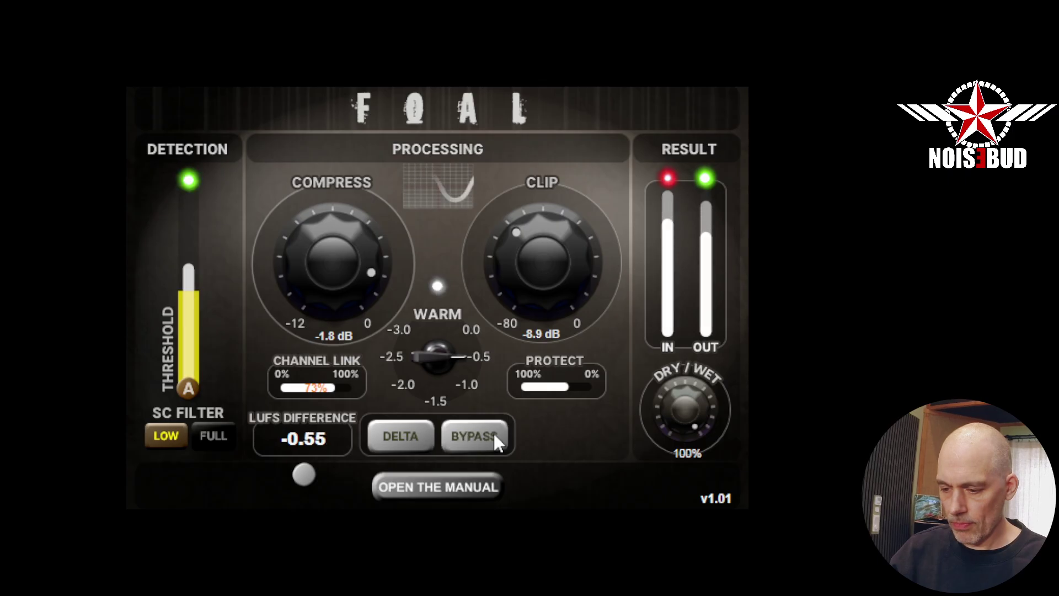
Try adjusting Protect again, leave it at roughly one third, and toggle Bypass on and off once more
drag(564, 391, 594, 382)
click(472, 442)
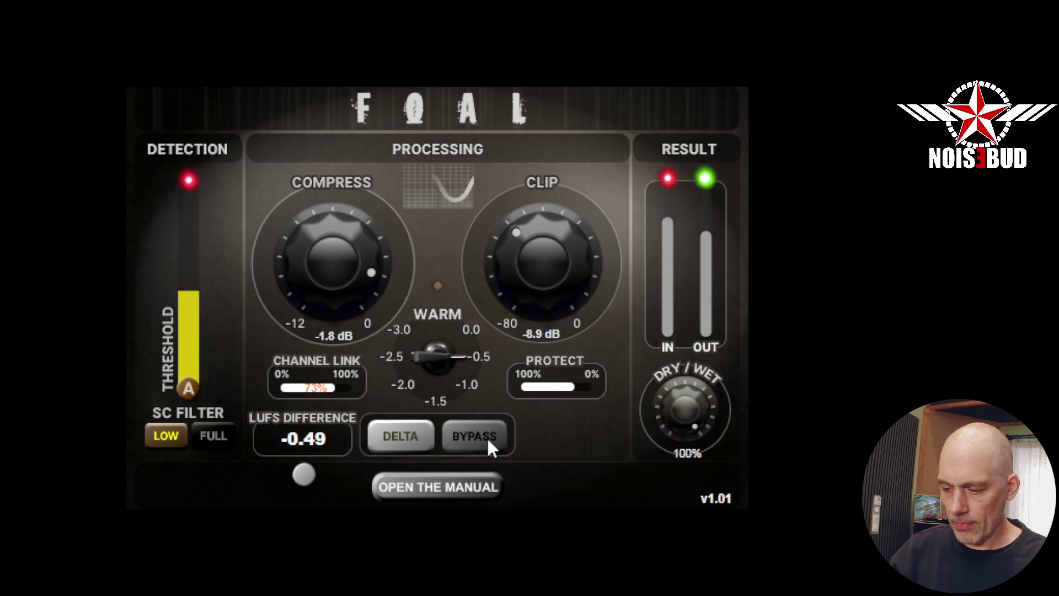
click(488, 440)
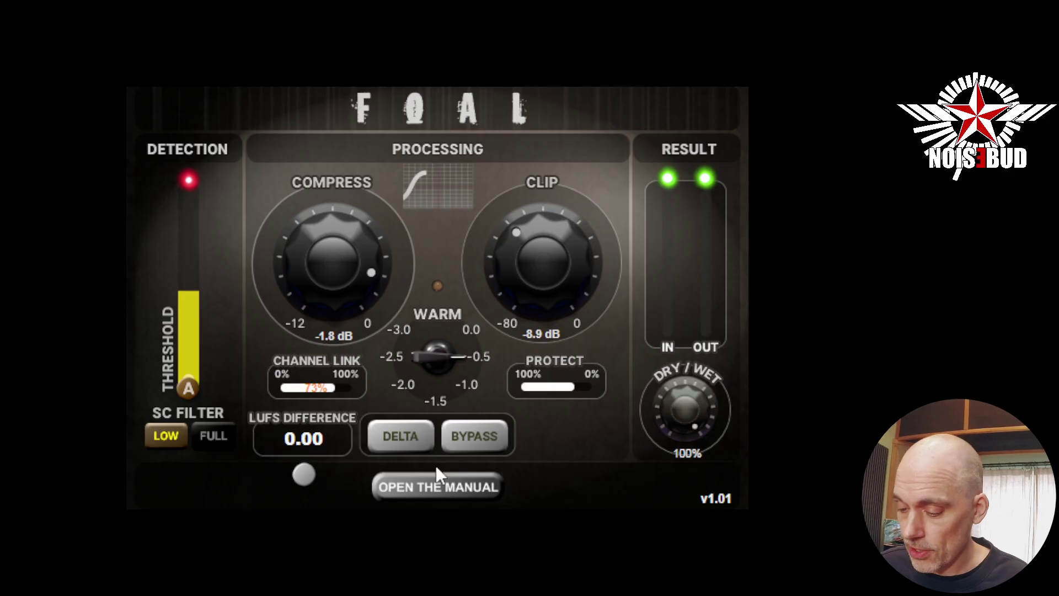
Listen to the Delta signal during playback while setting Warm to 0.0, and switch Delta off again
click(427, 444)
key(space)
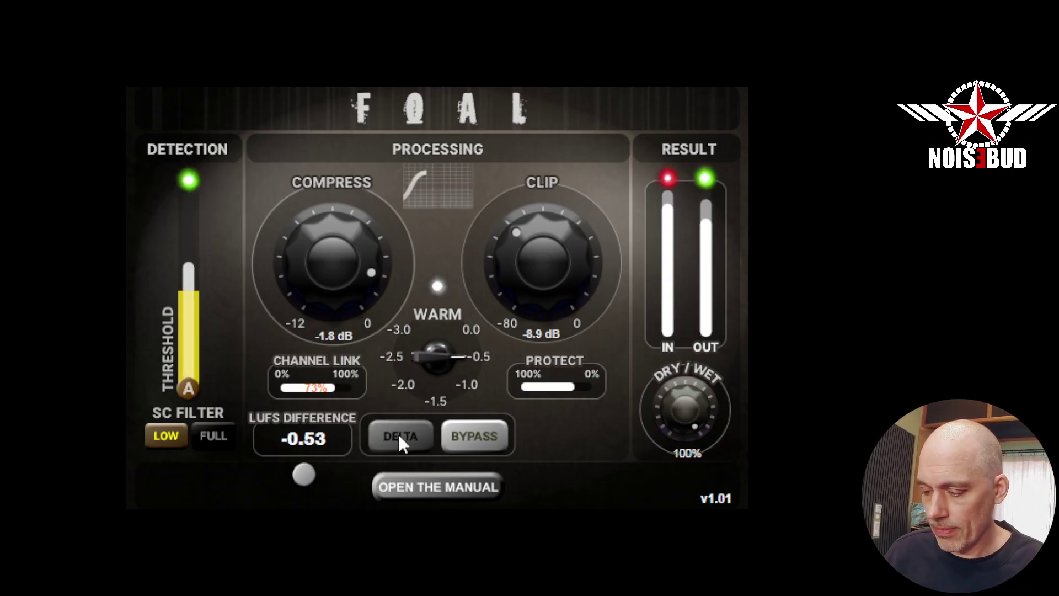
click(435, 360)
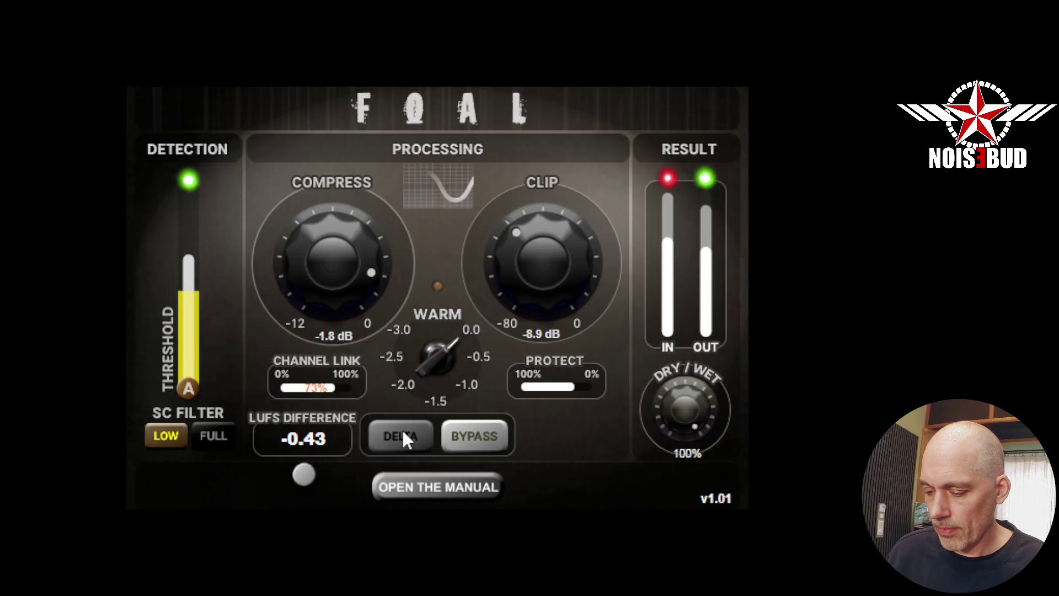
click(405, 430)
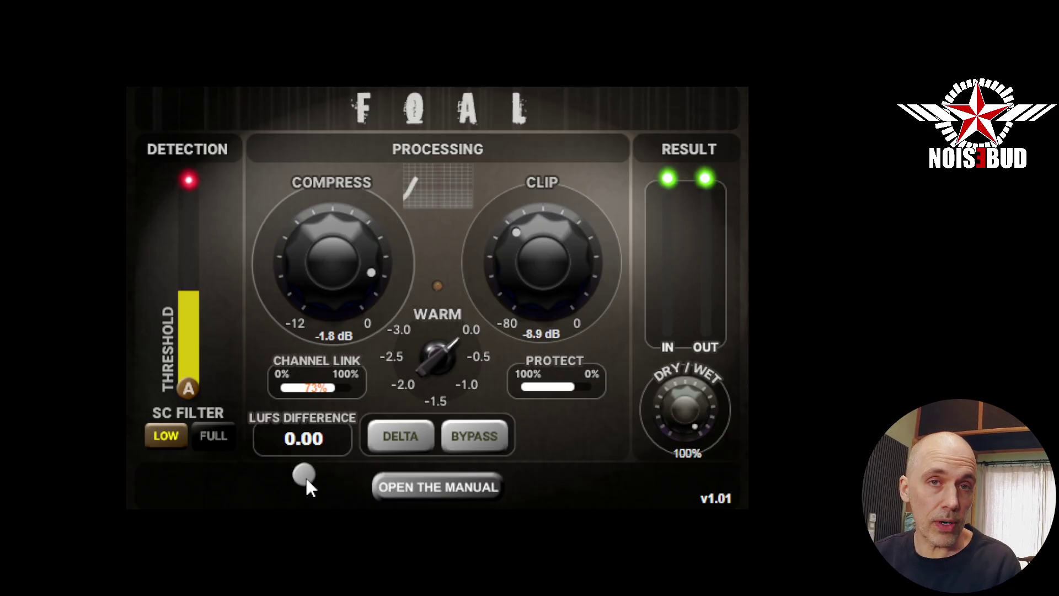
click(308, 484)
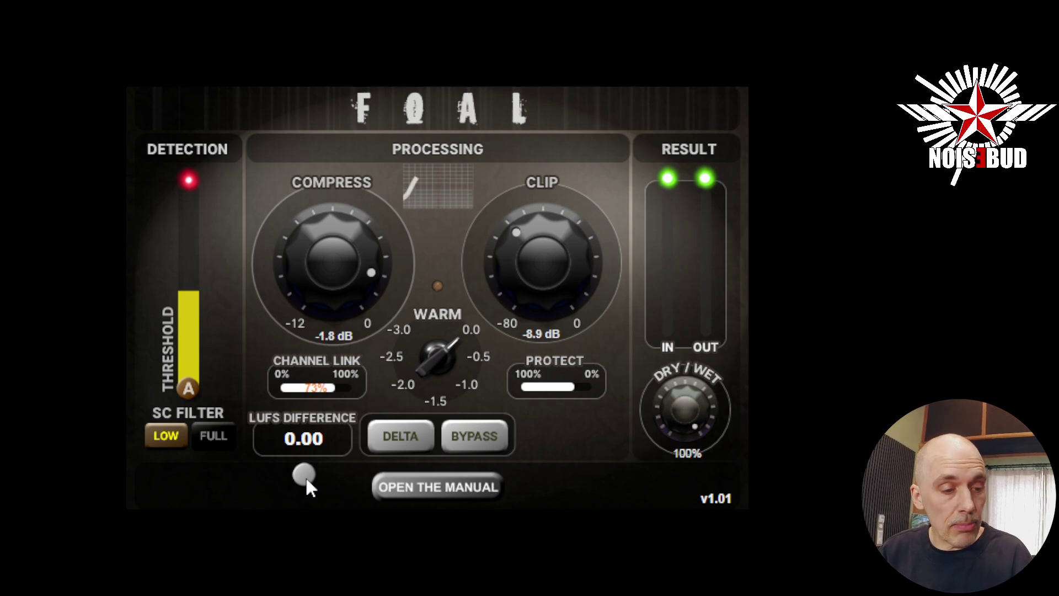
click(308, 484)
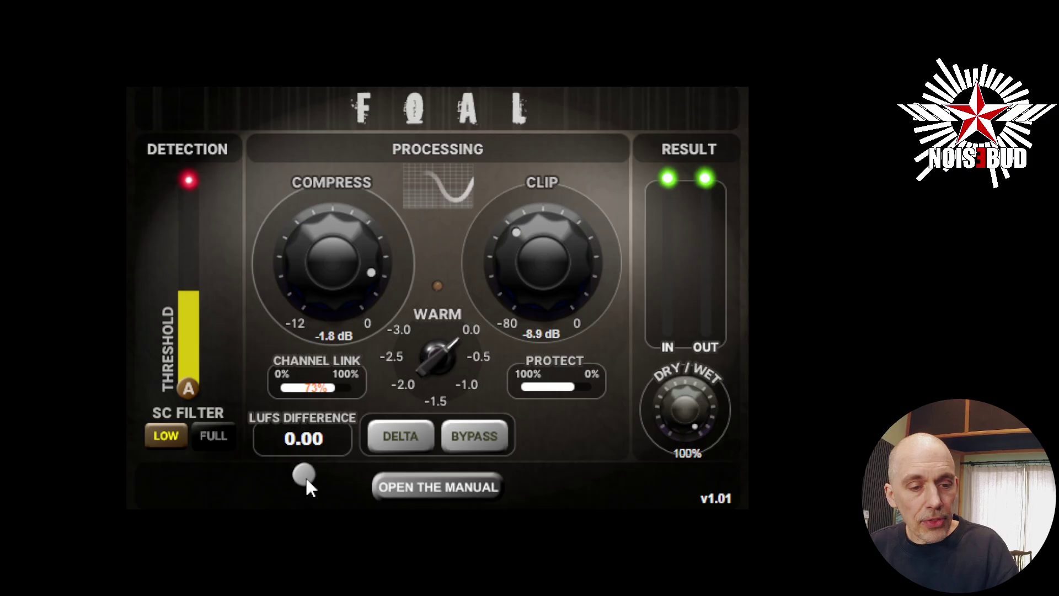